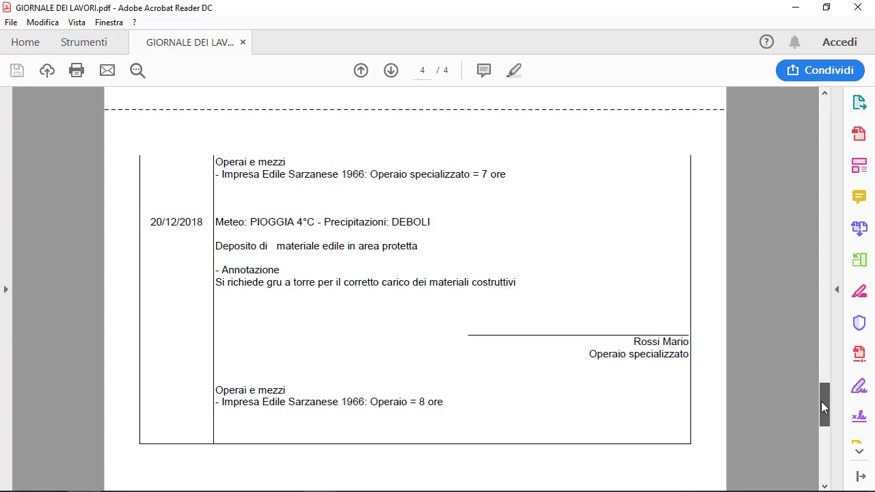
Scroll back to the cover page and close GIORNALE DEI LAVORI.pdf in Acrobat Reader.
{"action": "left_click_drag", "start_coordinate": [821, 402], "coordinate": [840, 179]}
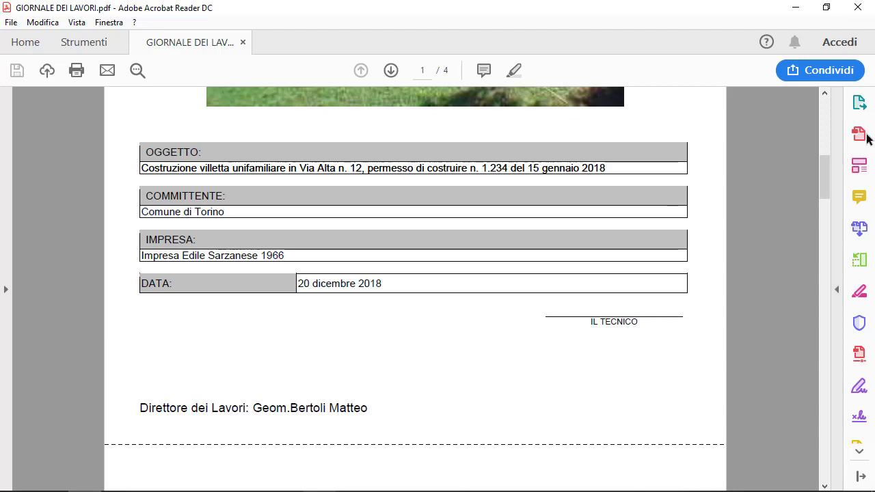
{"action": "left_click", "coordinate": [868, 8]}
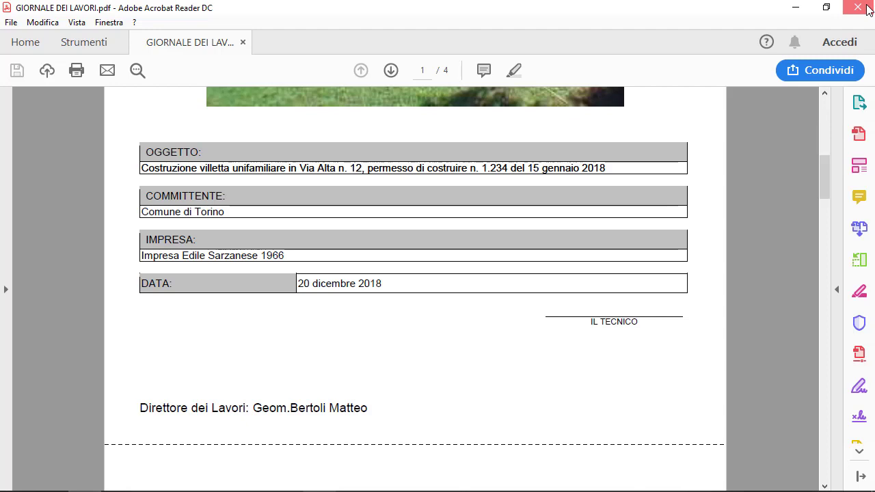
{"action": "left_click", "coordinate": [867, 8]}
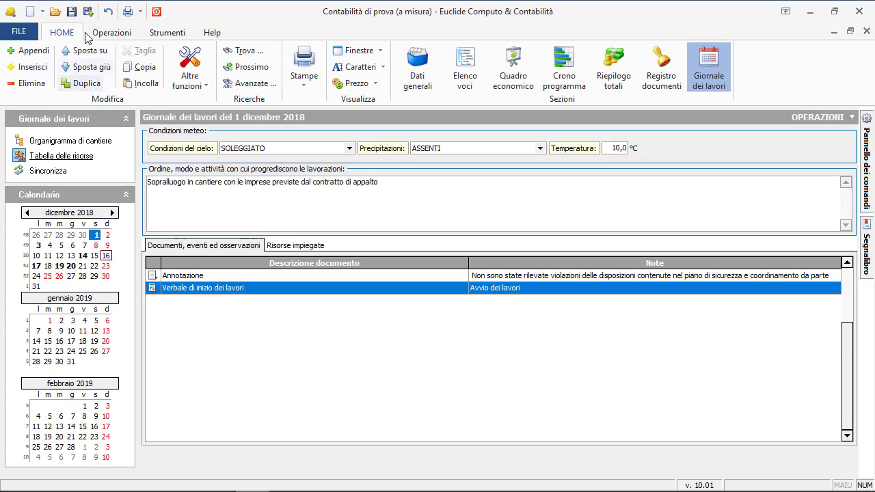
Go to Giornale dei lavori and open the Organigramma di cantiere page.
{"action": "left_click", "coordinate": [719, 77]}
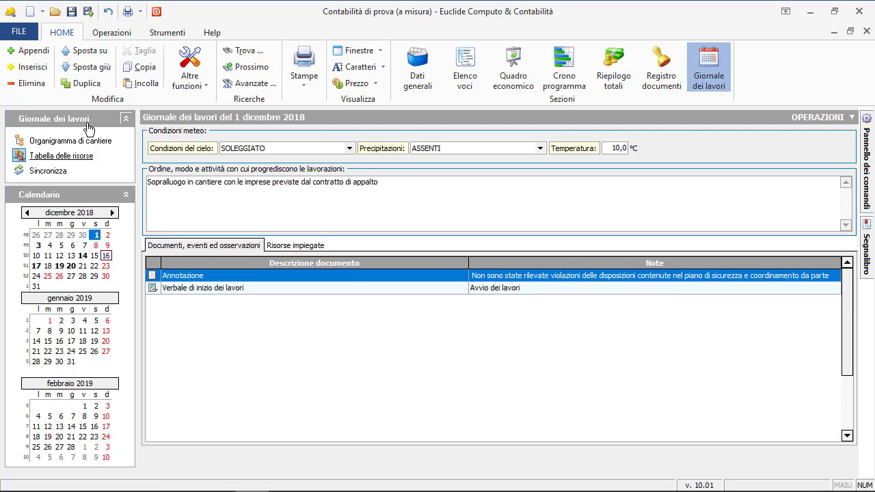
{"action": "left_click", "coordinate": [62, 156]}
{"action": "left_click", "coordinate": [95, 238]}
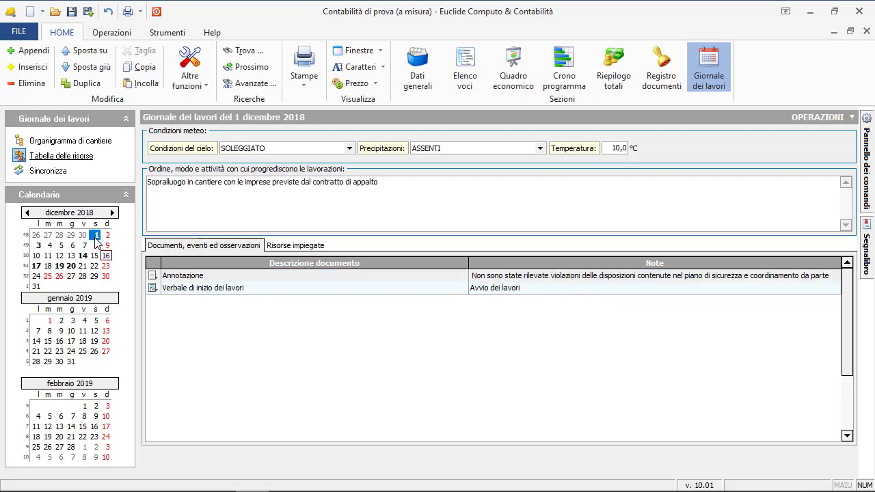
{"action": "left_click", "coordinate": [100, 142]}
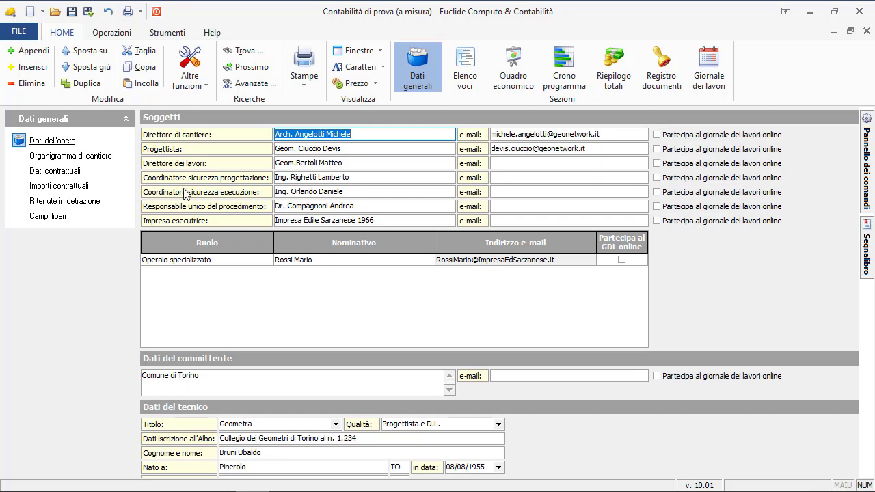
Append an Operaio Generico row to the site staff roster and enter the worker's full name.
{"action": "left_click", "coordinate": [210, 285]}
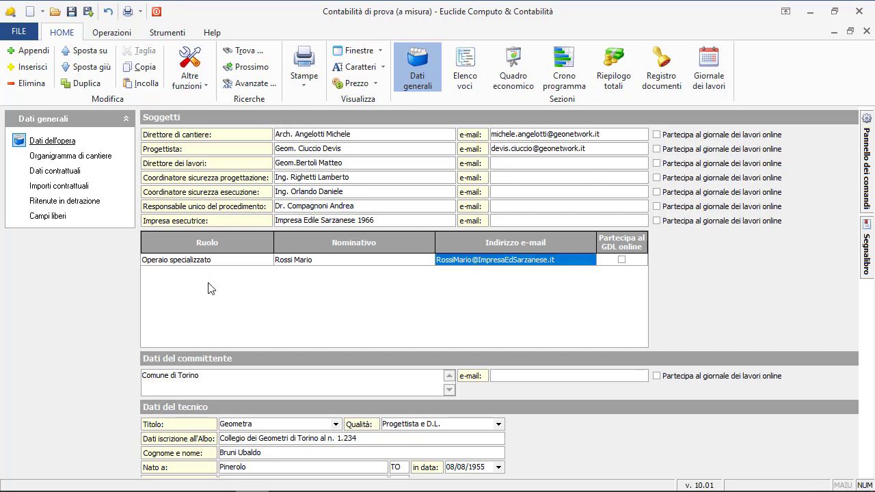
{"action": "left_click", "coordinate": [29, 51]}
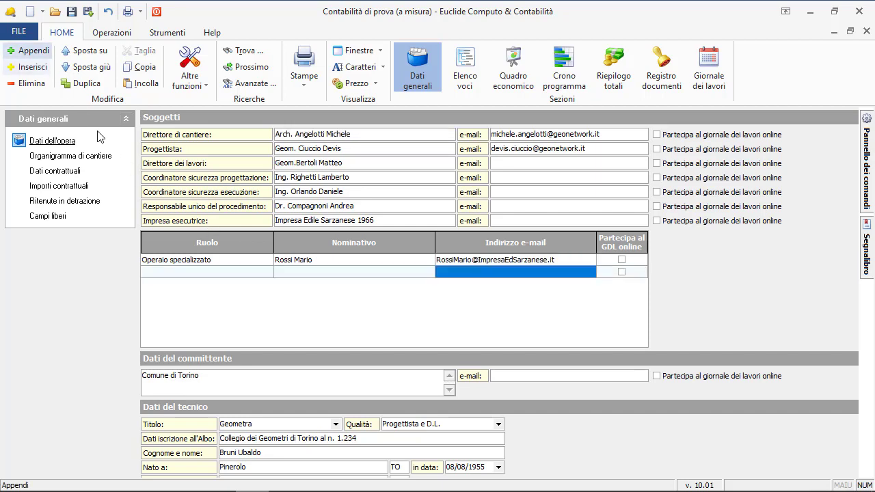
{"action": "left_click", "coordinate": [265, 275]}
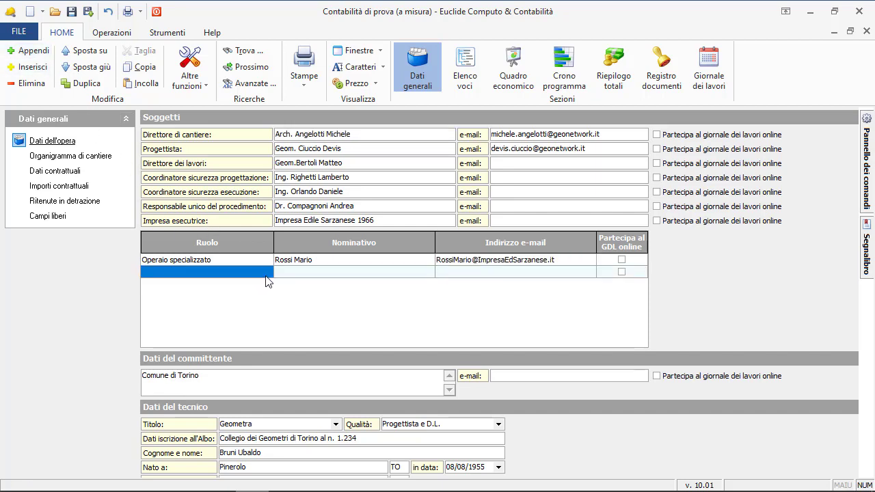
{"action": "type", "text": "Op"}
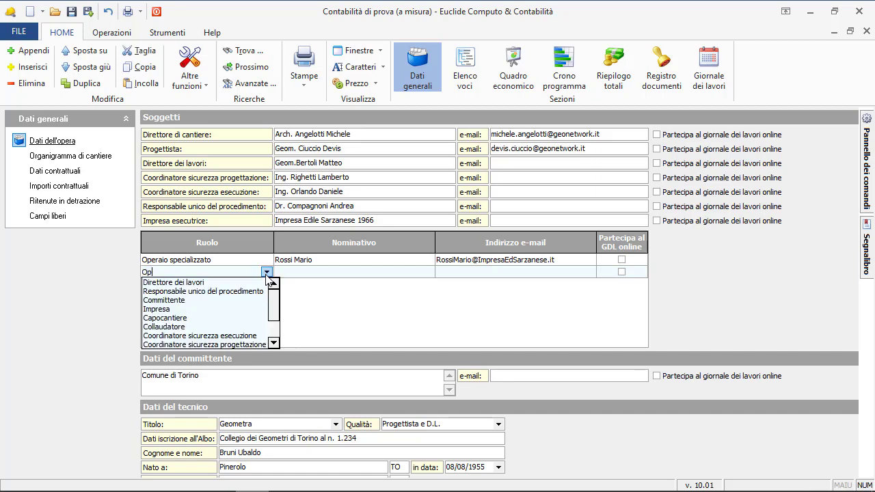
{"action": "type", "text": "eraio Generico"}
{"action": "key", "text": "Tab"}
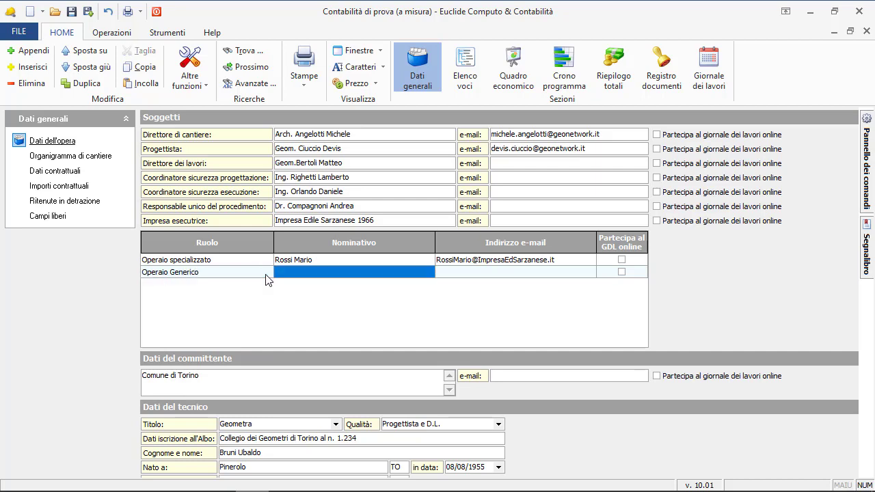
{"action": "type", "text": "Bianchi Antonio"}
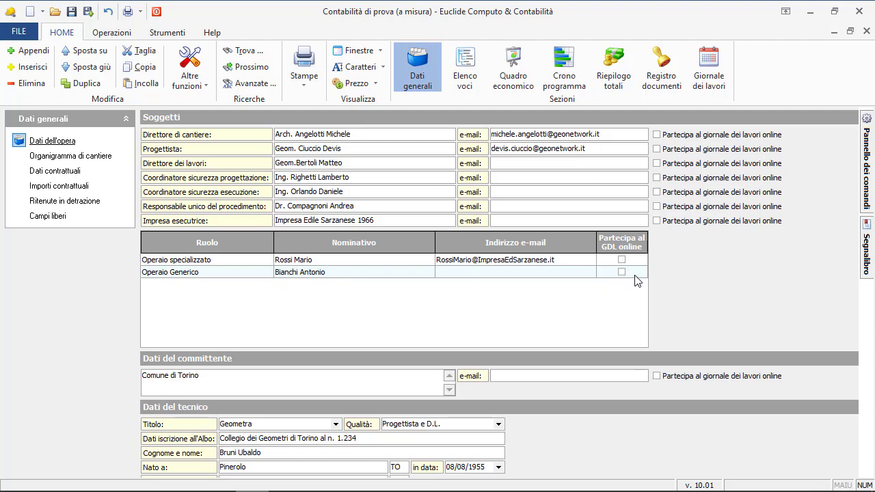
Append Betoniera to the Tabella delle risorse, assigned to Impresa Edile Sarzanese 1966.
{"action": "left_click", "coordinate": [709, 83]}
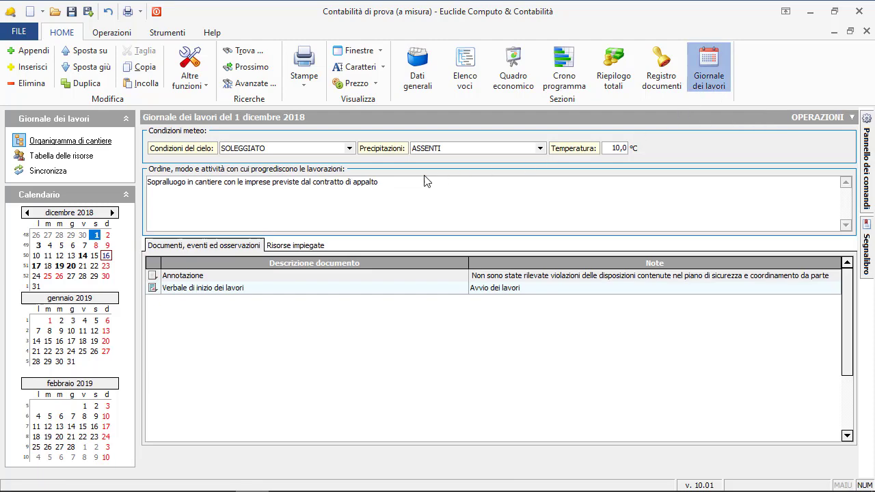
{"action": "left_click", "coordinate": [71, 157]}
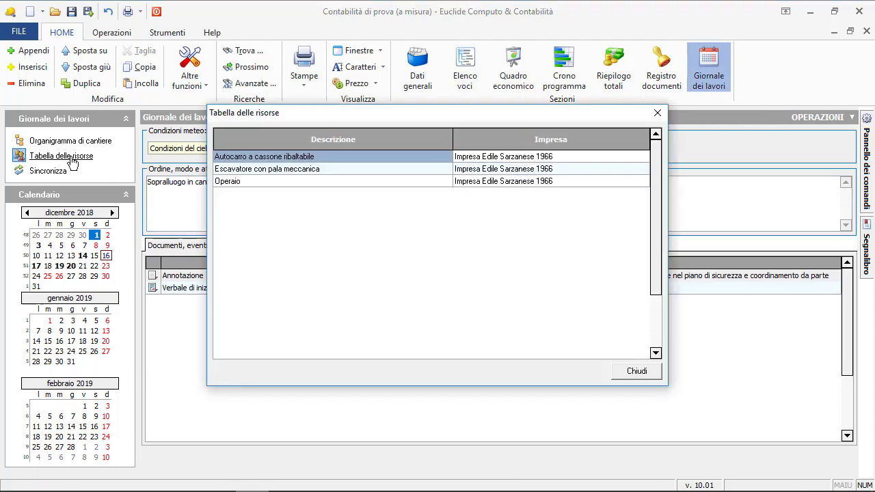
{"action": "right_click", "coordinate": [309, 201]}
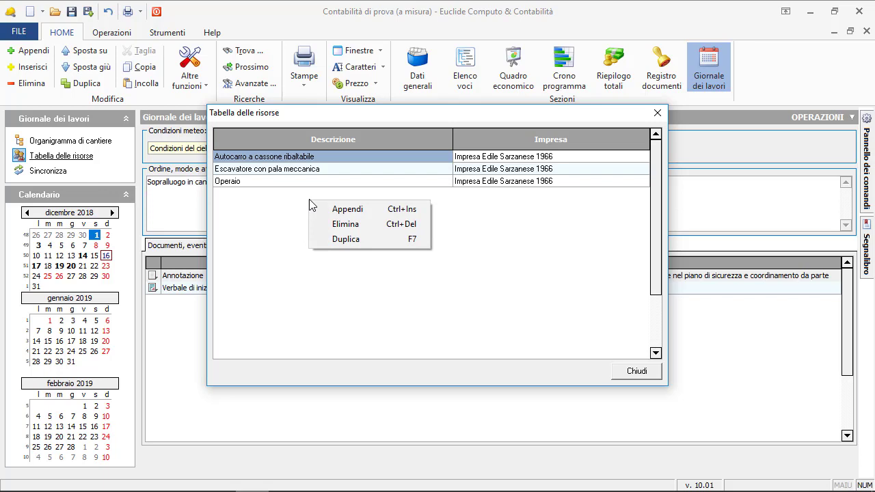
{"action": "left_click", "coordinate": [347, 212]}
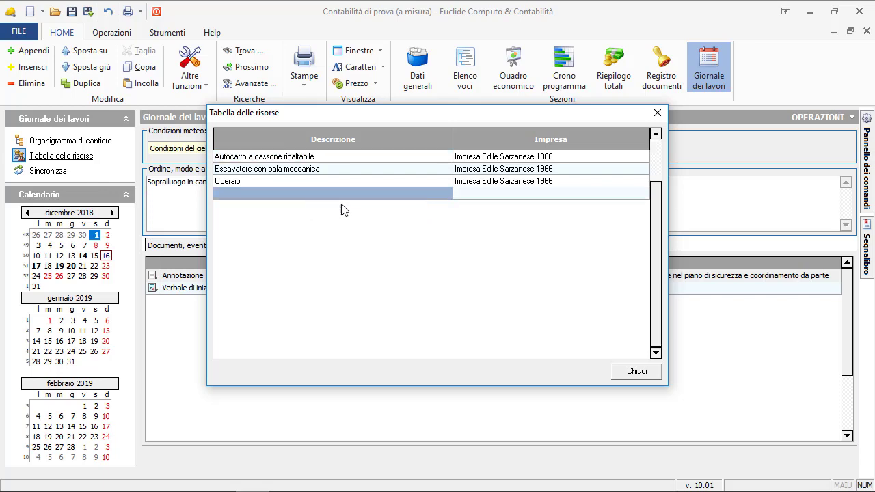
{"action": "left_click", "coordinate": [339, 193]}
{"action": "type", "text": "Be"}
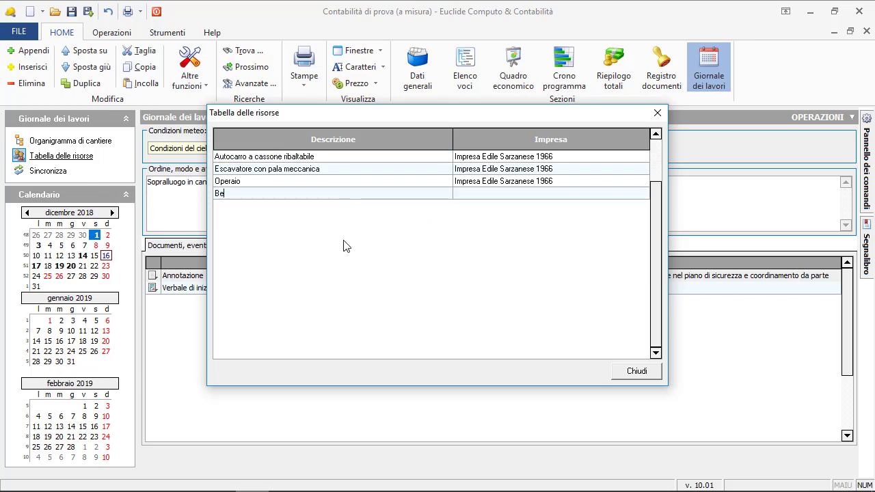
{"action": "type", "text": "toniera"}
{"action": "left_click", "coordinate": [552, 194]}
{"action": "left_click", "coordinate": [643, 195]}
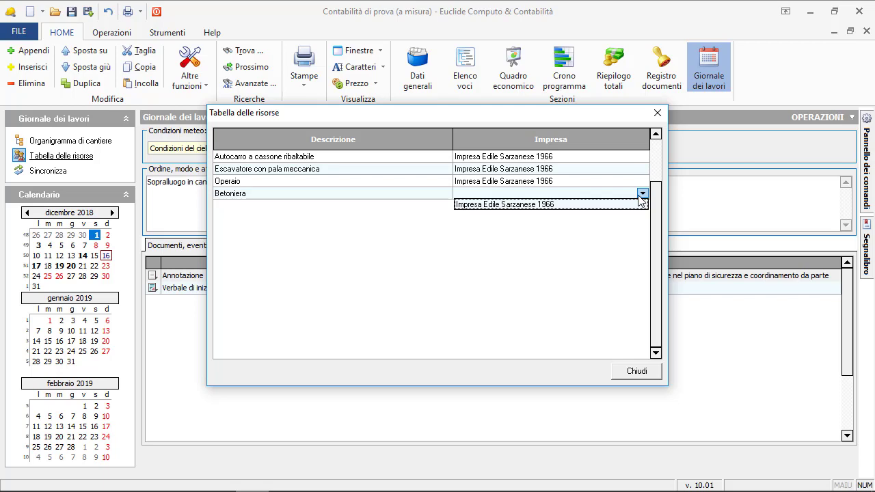
{"action": "left_click", "coordinate": [532, 205]}
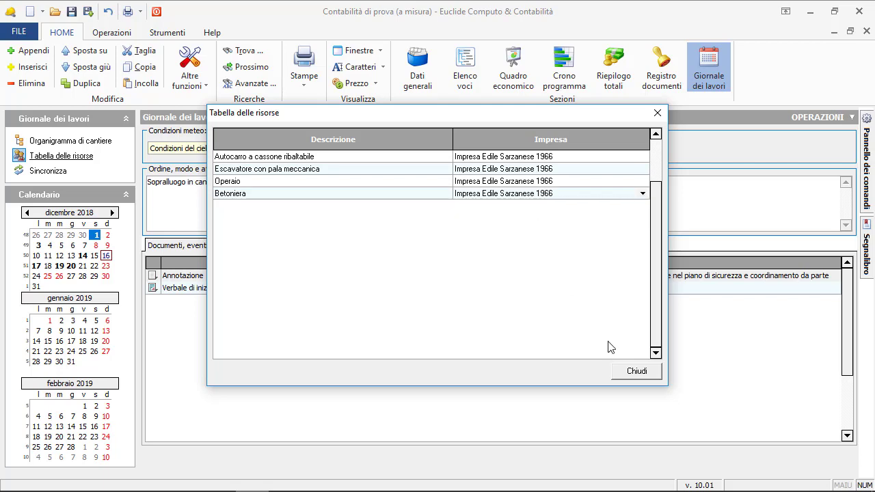
{"action": "left_click", "coordinate": [636, 373]}
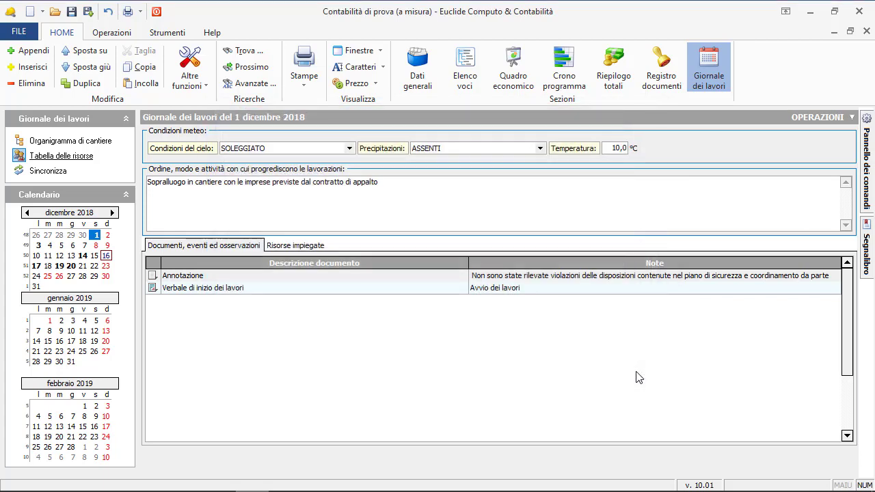
On the 3 December 2018 journal, add the Operaio resource to Risorse impiegate with 4 hours.
{"action": "left_click", "coordinate": [38, 245]}
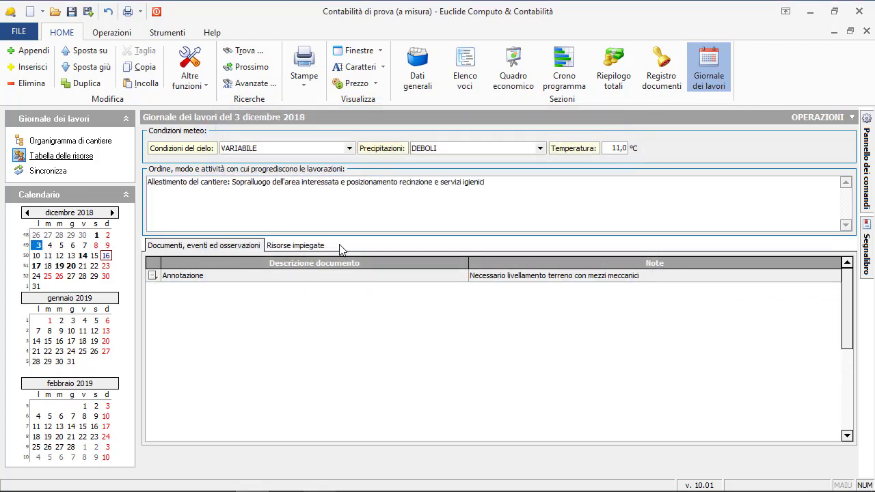
{"action": "left_click", "coordinate": [290, 247]}
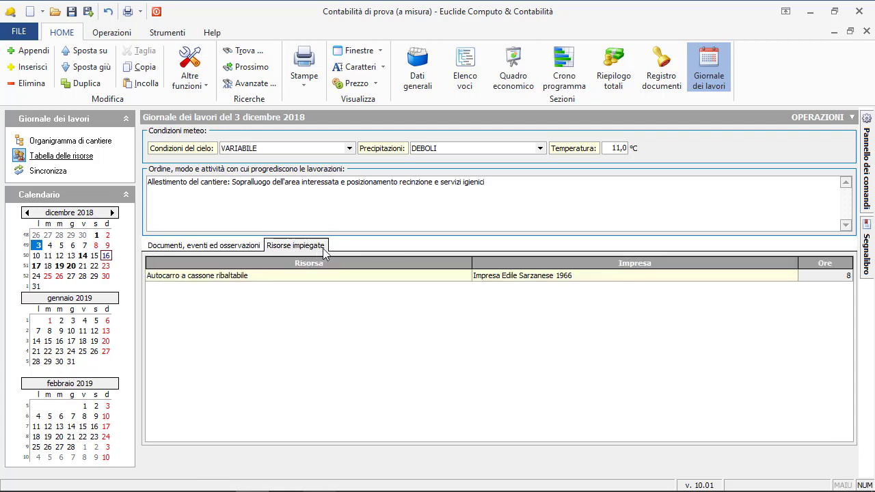
{"action": "left_click", "coordinate": [24, 61]}
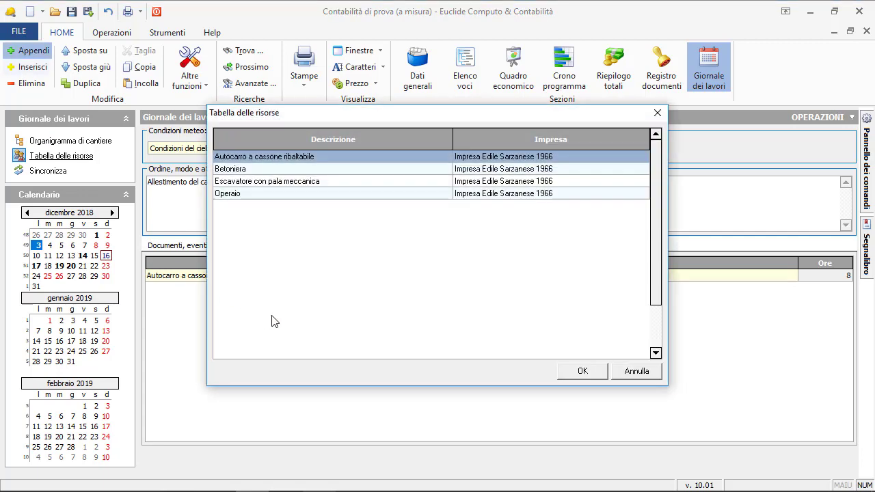
{"action": "left_click", "coordinate": [303, 194]}
{"action": "left_click", "coordinate": [577, 373]}
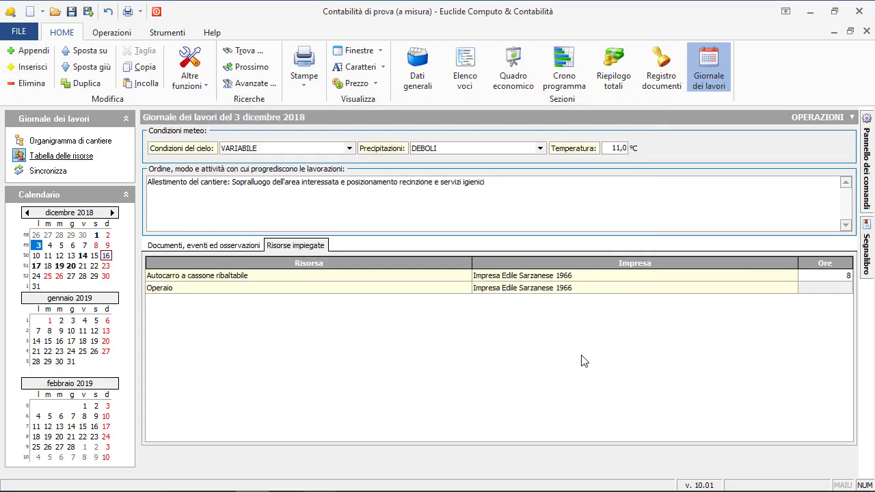
{"action": "left_click", "coordinate": [837, 294]}
{"action": "left_click", "coordinate": [838, 294]}
{"action": "left_click", "coordinate": [818, 333]}
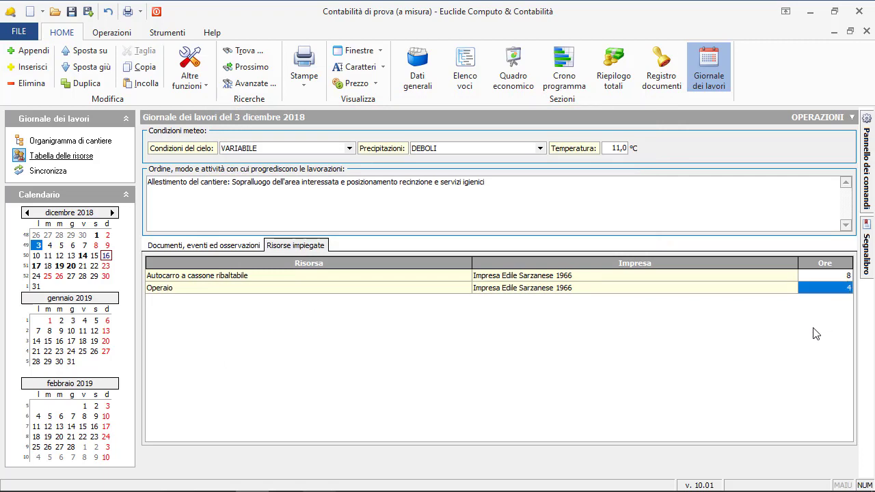
Create the 4 December 2018 entry with SOLEGGIATO sky and DEBOLI precipitation.
{"action": "left_click", "coordinate": [49, 247]}
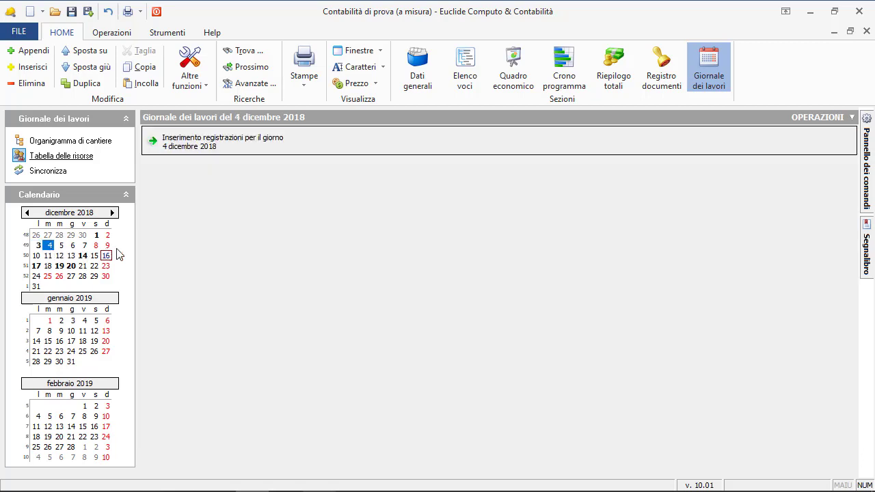
{"action": "left_click", "coordinate": [268, 144]}
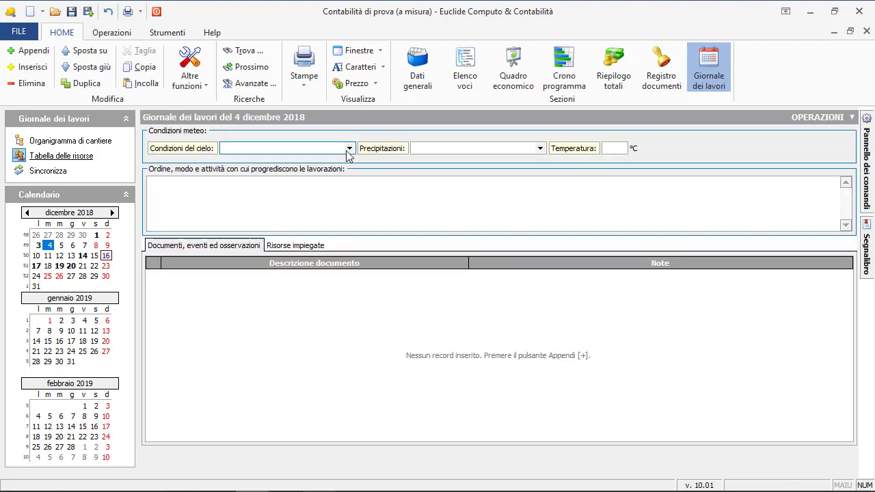
{"action": "left_click", "coordinate": [347, 149]}
{"action": "left_click", "coordinate": [332, 168]}
{"action": "left_click", "coordinate": [536, 149]}
{"action": "left_click", "coordinate": [527, 177]}
Enter a temperature of 10 °C and the activity 'Trasporto materiale in cantiere'.
{"action": "left_click", "coordinate": [615, 149]}
{"action": "type", "text": "10"}
{"action": "left_click", "coordinate": [517, 199]}
{"action": "type", "text": "Trasporto materiale in cantiere"}
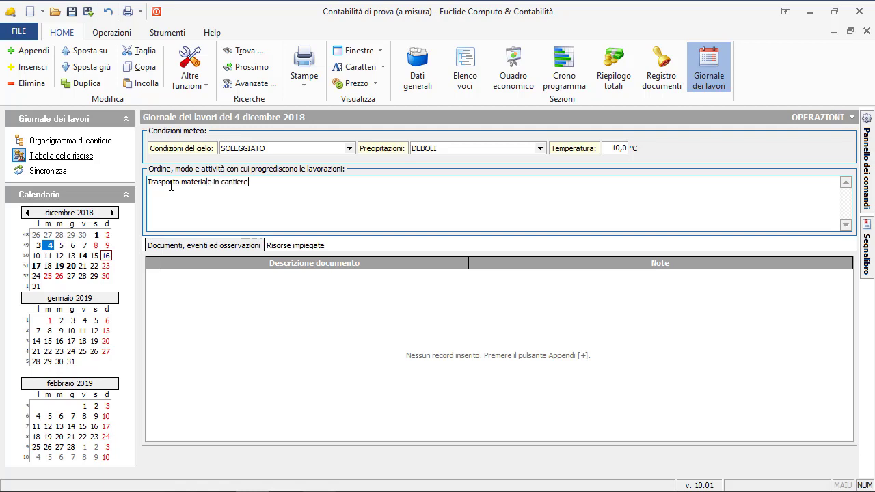
Append an Ordine di servizio document to the 4 December journal entry.
{"action": "right_click", "coordinate": [192, 288]}
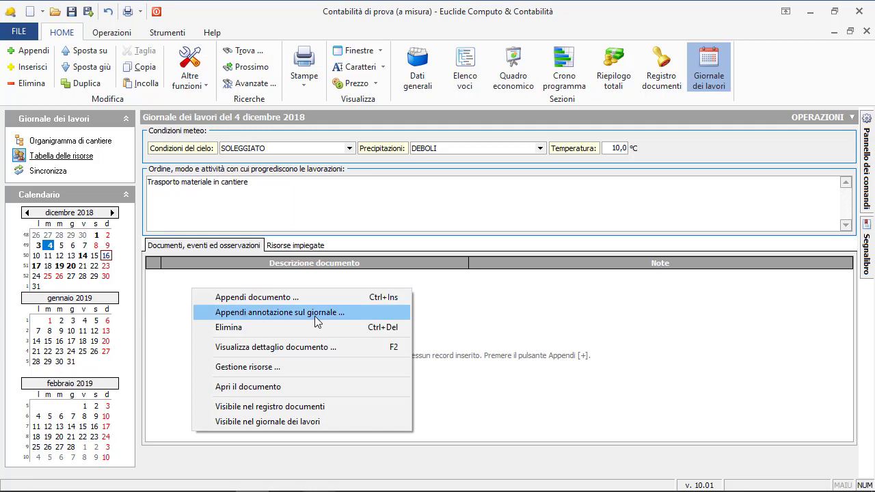
{"action": "left_click", "coordinate": [360, 299]}
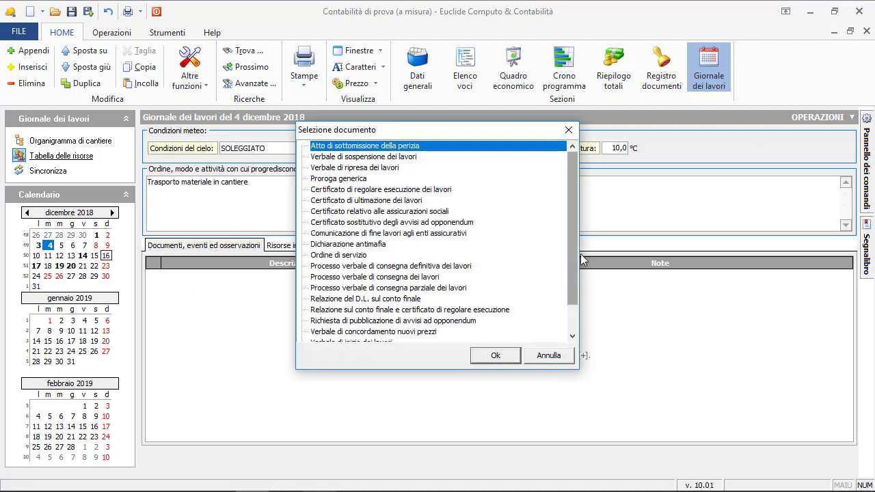
{"action": "left_click_drag", "start_coordinate": [575, 244], "coordinate": [573, 287]}
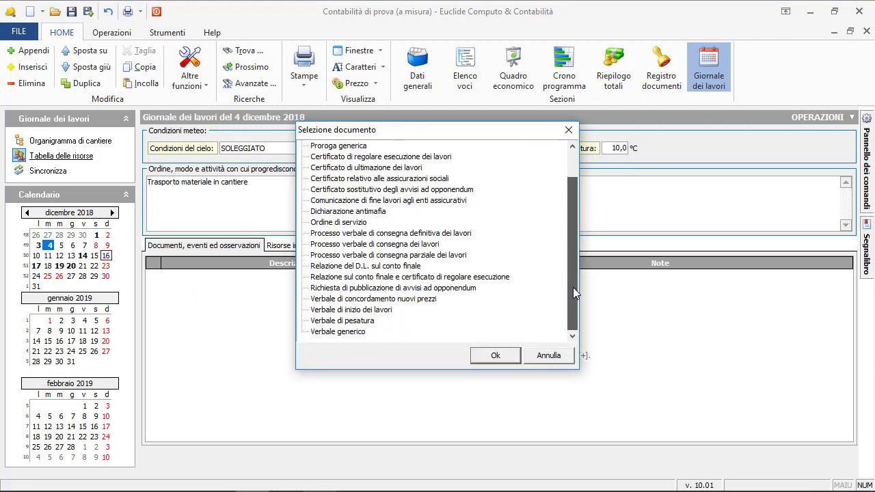
{"action": "left_click", "coordinate": [358, 224]}
{"action": "left_click", "coordinate": [483, 357]}
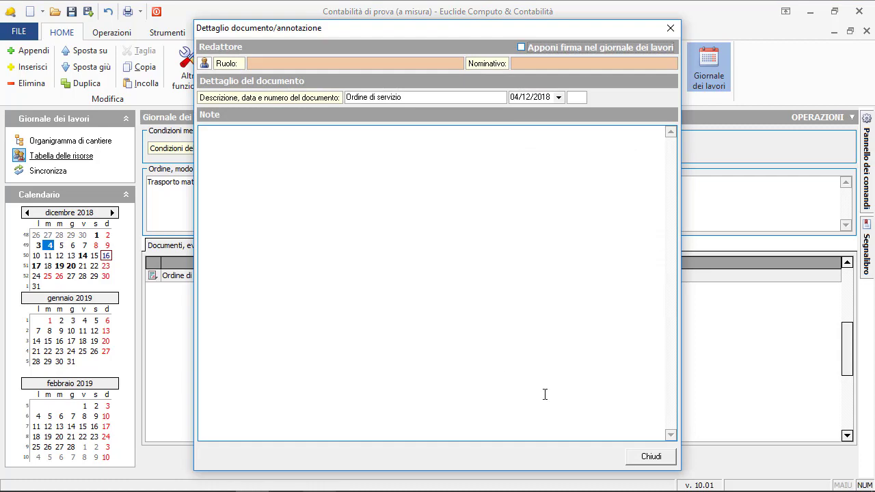
{"action": "left_click", "coordinate": [643, 460]}
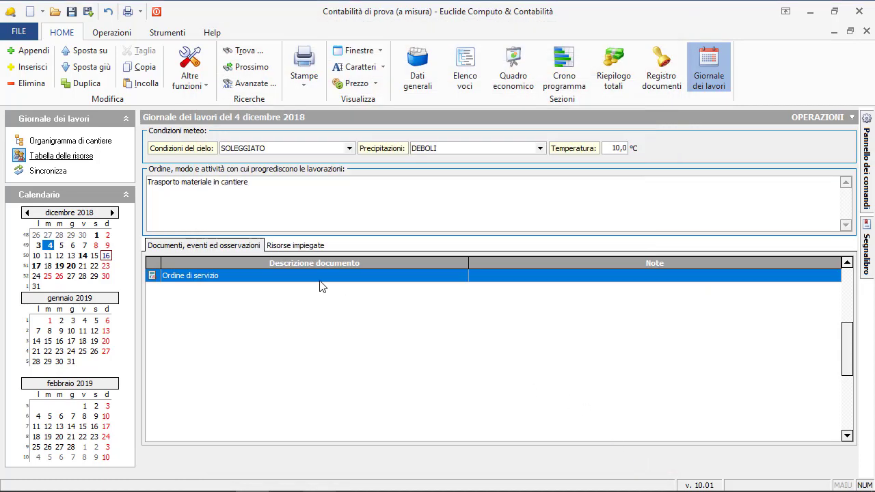
Hide the Ordine di servizio from the document register and append a Direttore dei lavori annotation.
{"action": "right_click", "coordinate": [321, 279]}
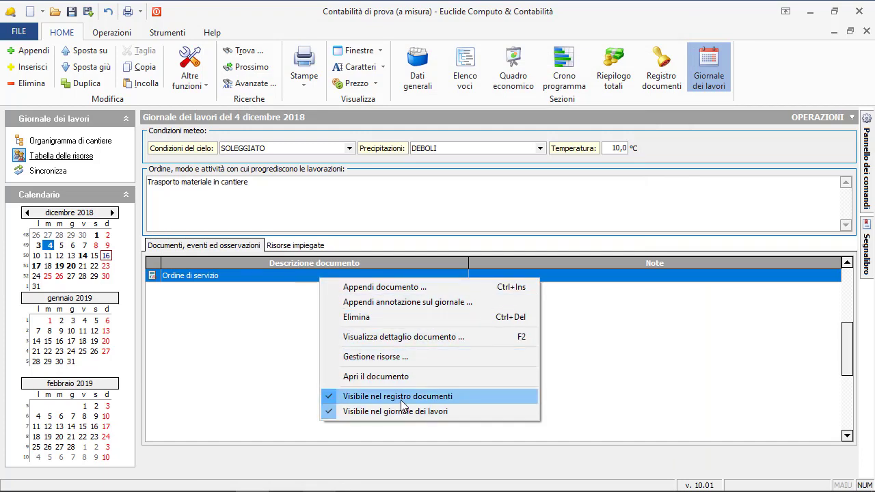
{"action": "left_click", "coordinate": [335, 398]}
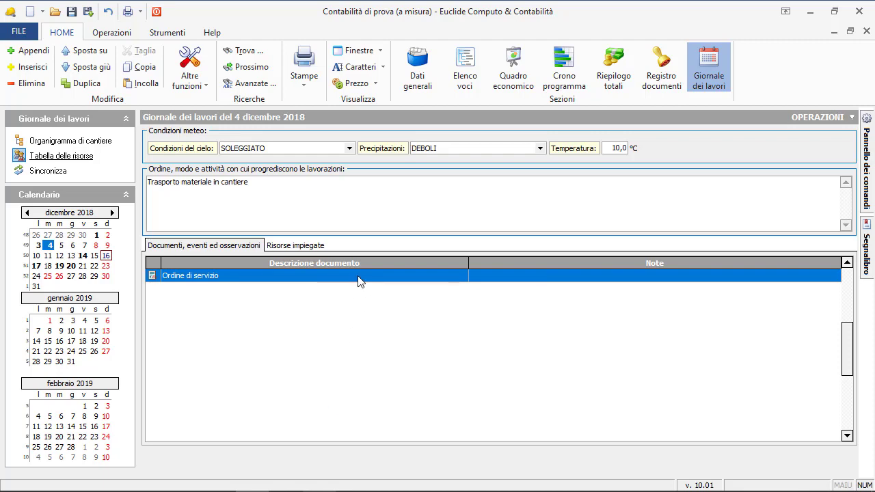
{"action": "right_click", "coordinate": [370, 294]}
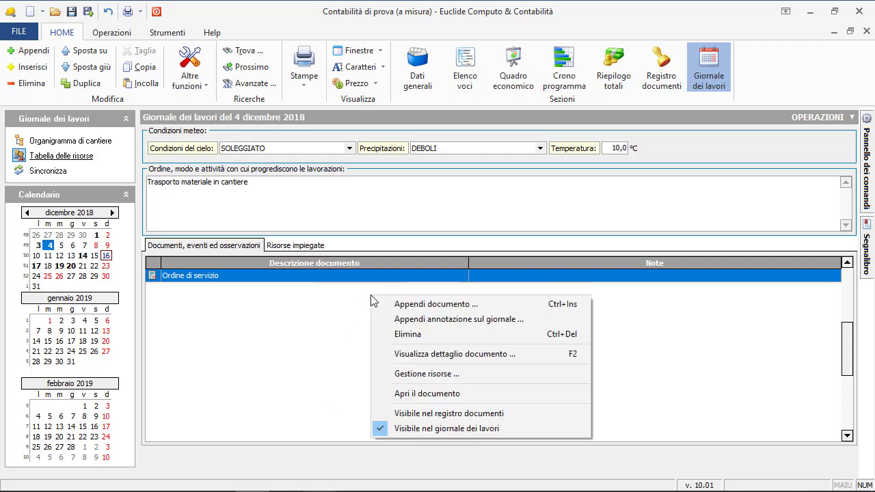
{"action": "left_click", "coordinate": [414, 323]}
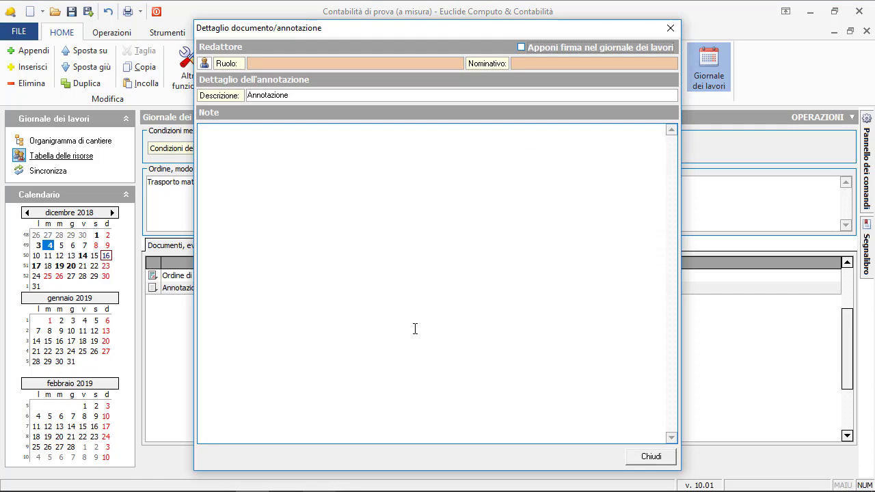
{"action": "left_click", "coordinate": [205, 63]}
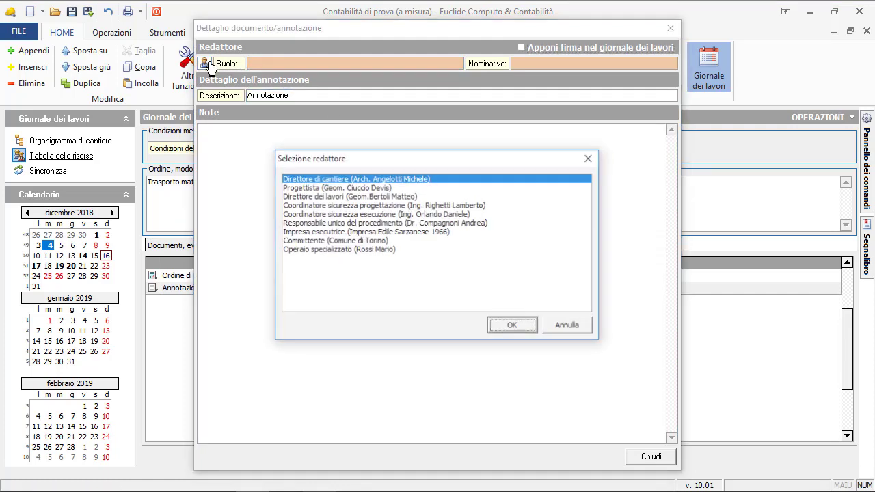
{"action": "left_click", "coordinate": [320, 197]}
{"action": "left_click", "coordinate": [500, 327]}
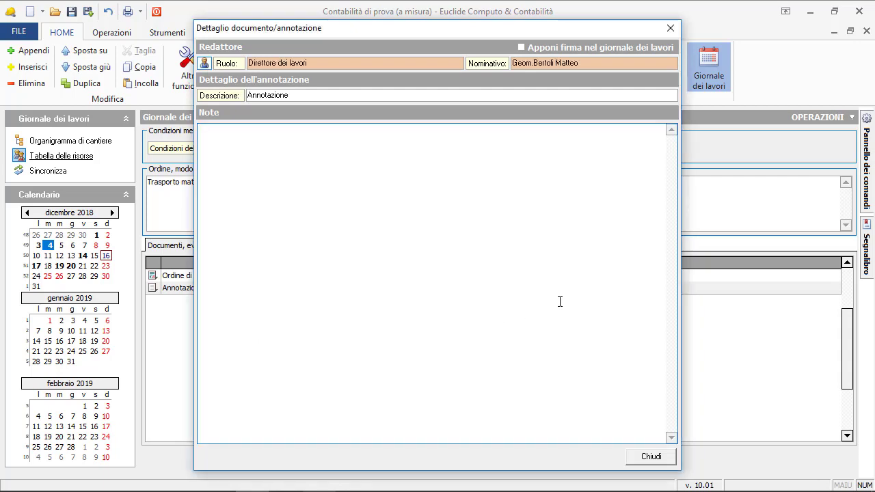
Sign the annotation and write the note about verifying the Impresa workers' safety equipment.
{"action": "left_click", "coordinate": [522, 48]}
{"action": "left_click", "coordinate": [448, 158]}
{"action": "type", "text": "Verificare dotazioni personali di sicurezza relative"}
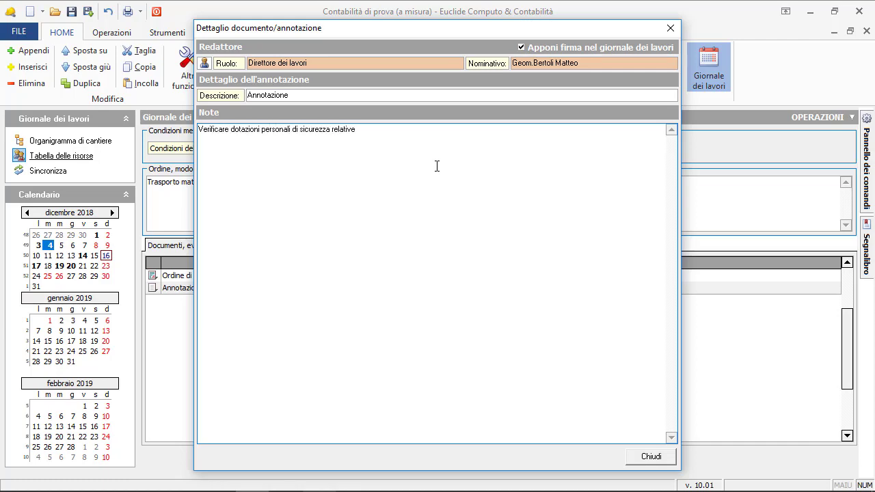
{"action": "type", "text": " agli operai della Ditta Impresa Sarzanese"}
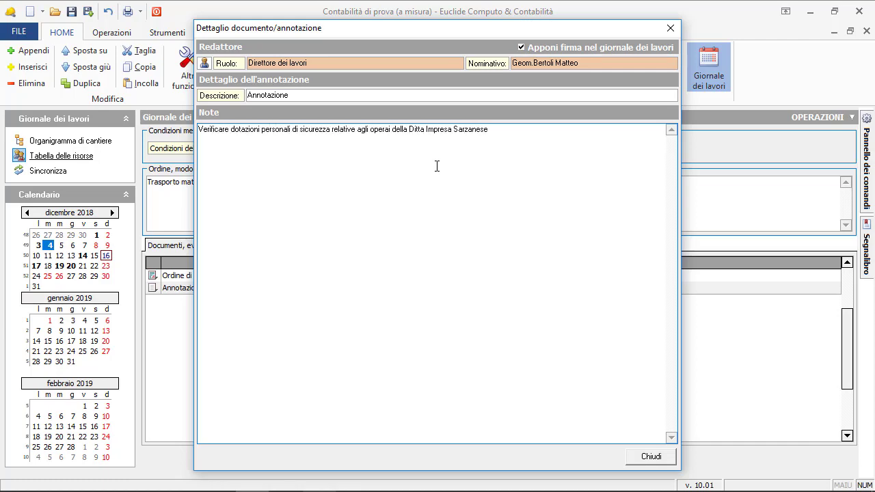
{"action": "left_click", "coordinate": [653, 459]}
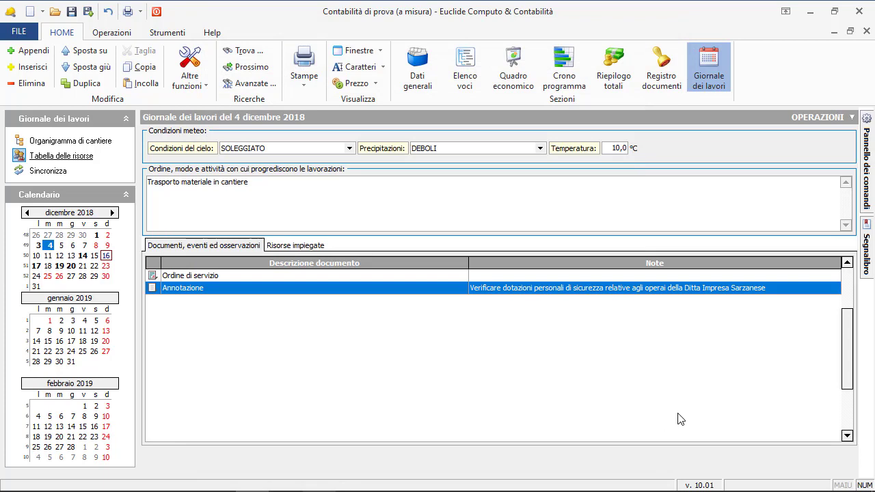
Add Autocarro a cassone ribaltabile to the 4 December Risorse impiegate with 4 hours.
{"action": "left_click", "coordinate": [299, 245]}
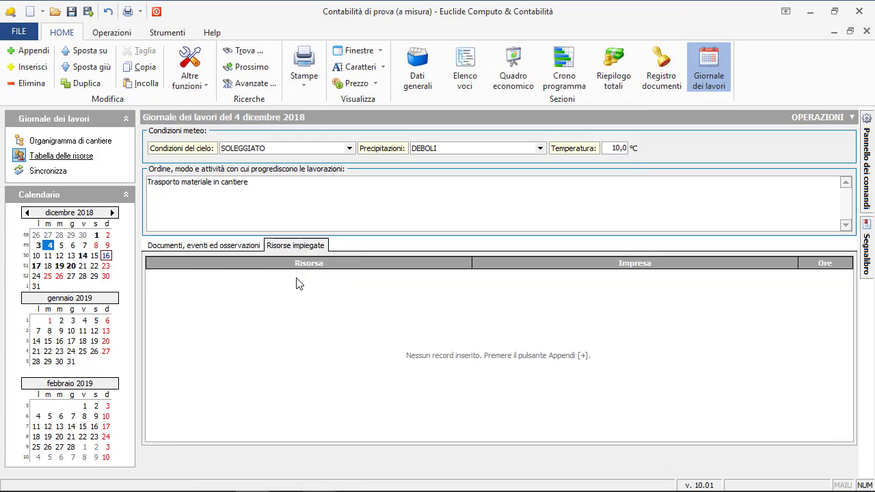
{"action": "left_click", "coordinate": [29, 50]}
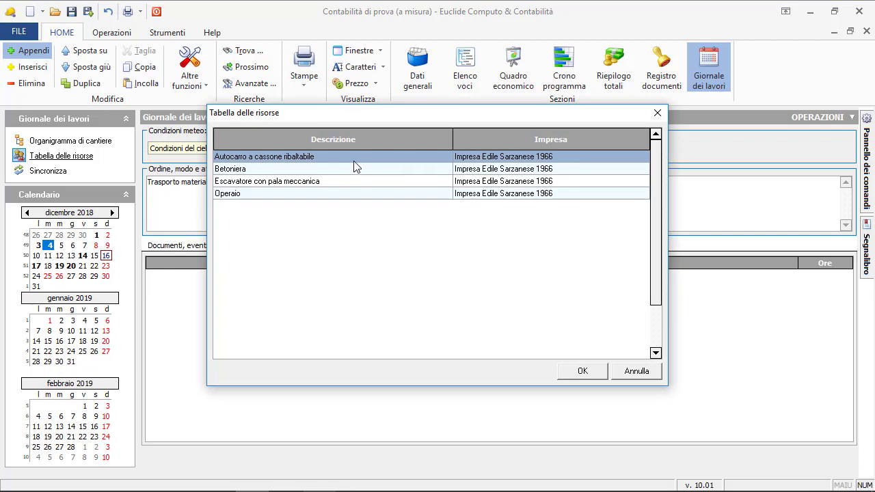
{"action": "left_click", "coordinate": [581, 371]}
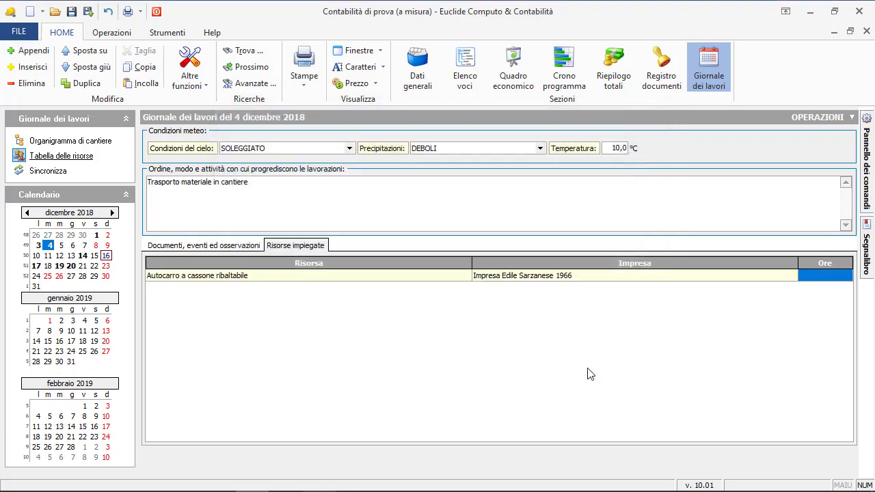
{"action": "left_click", "coordinate": [813, 280]}
{"action": "key", "text": "Return"}
{"action": "left_click", "coordinate": [304, 79]}
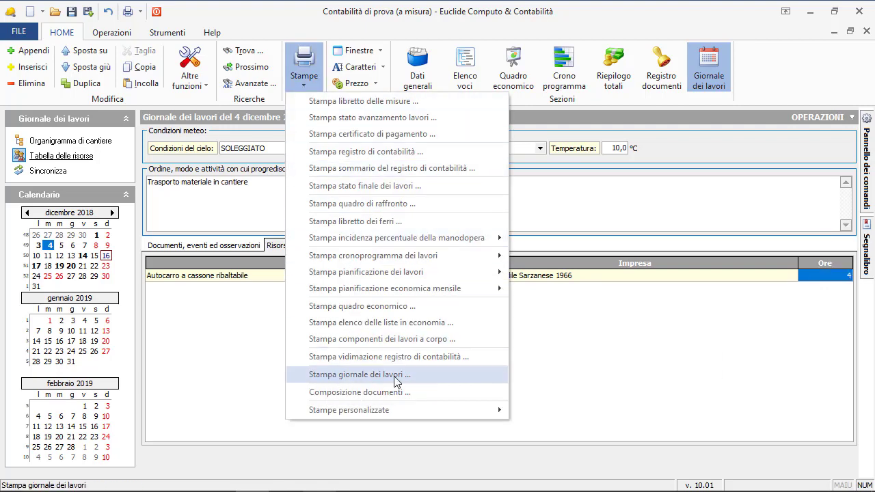
Set the Giornale dei lavori printout to PDF, then cancel at the Selezione date dialog.
{"action": "left_click", "coordinate": [140, 12]}
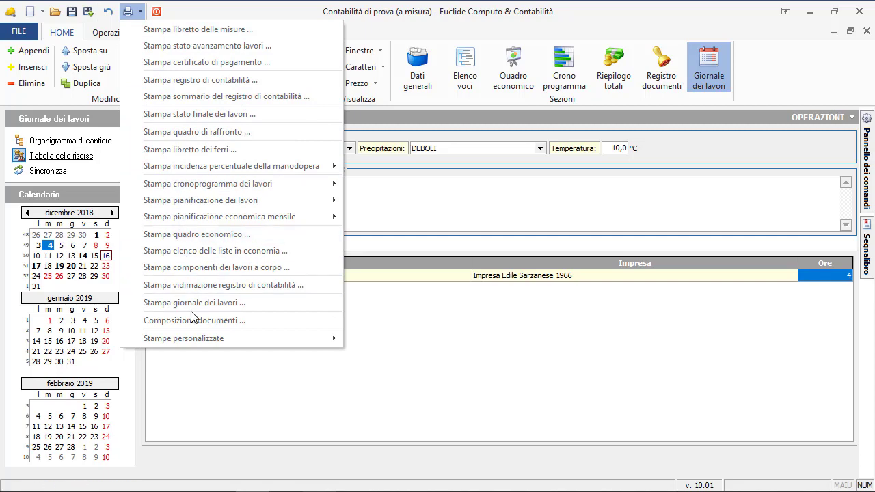
{"action": "left_click", "coordinate": [220, 310]}
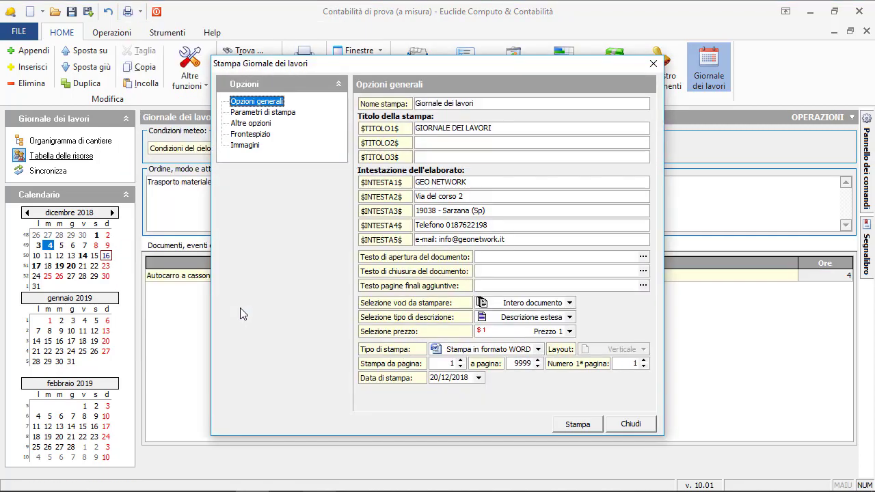
{"action": "left_click", "coordinate": [538, 349]}
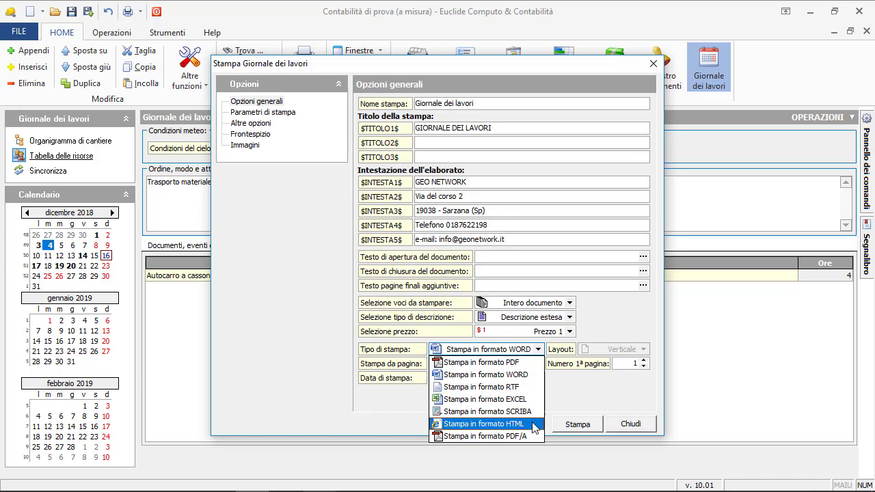
{"action": "left_click", "coordinate": [534, 363]}
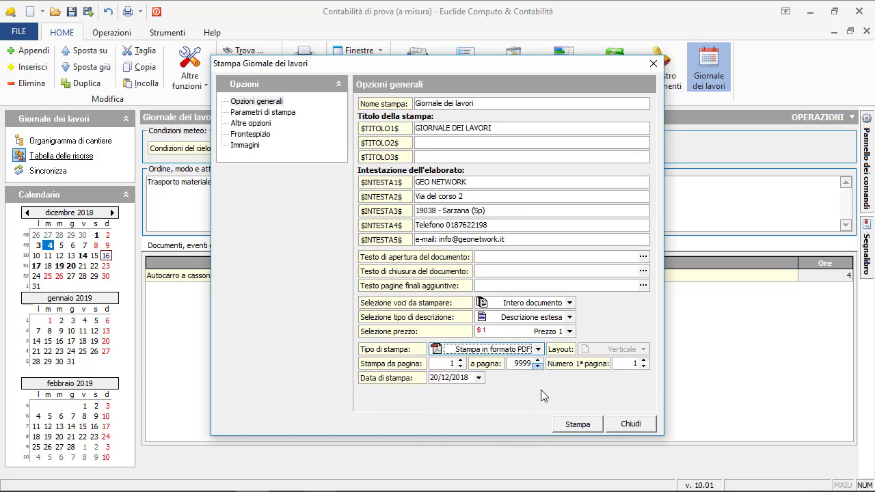
{"action": "left_click", "coordinate": [585, 427]}
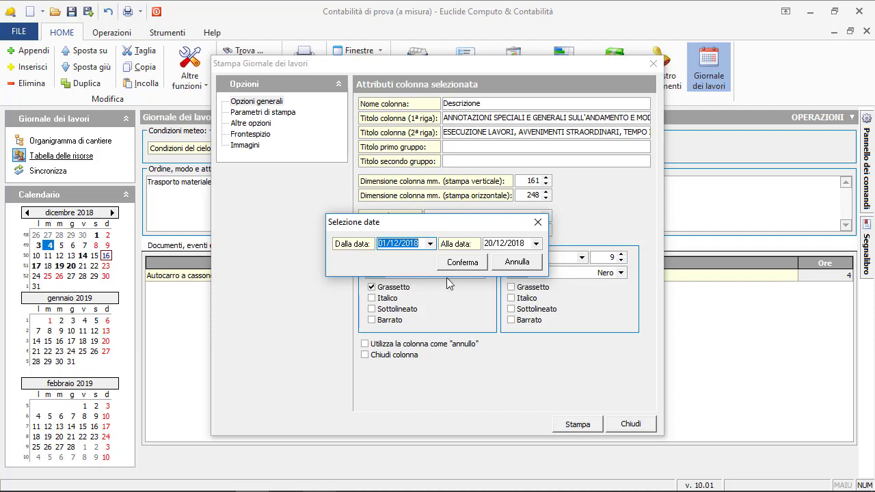
{"action": "left_click", "coordinate": [524, 265]}
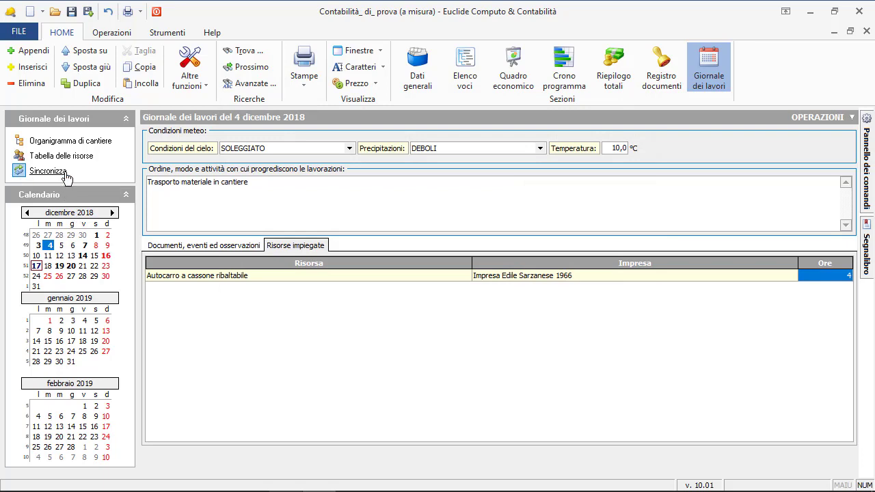
Bring up Organigramma di cantiere under Dati generali, listing the project's Soggetti and site staff.
{"action": "left_click", "coordinate": [168, 35]}
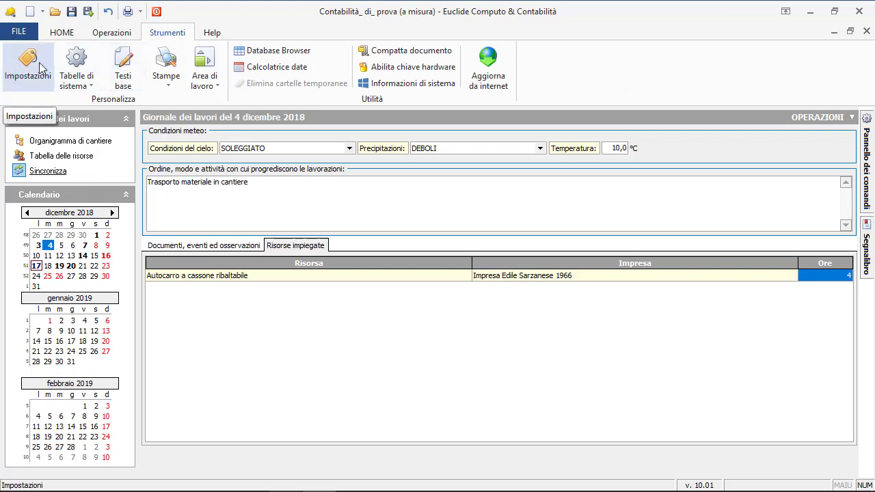
{"action": "left_click", "coordinate": [66, 34]}
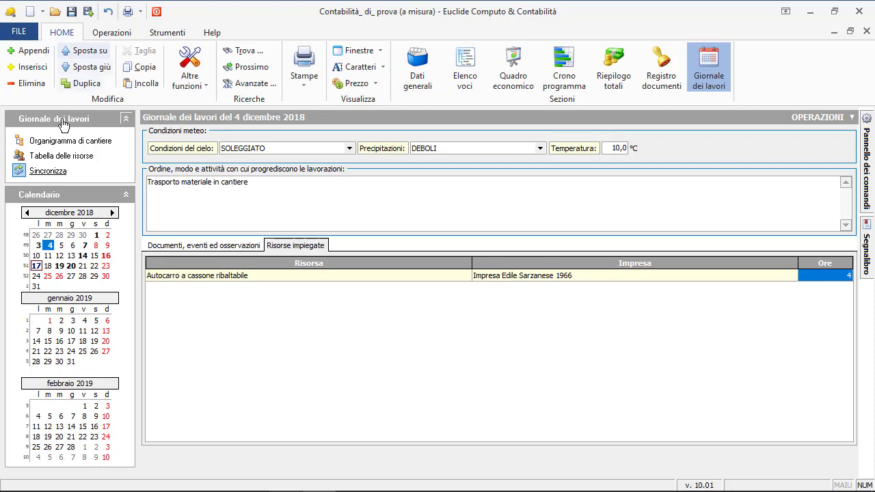
{"action": "left_click", "coordinate": [102, 143]}
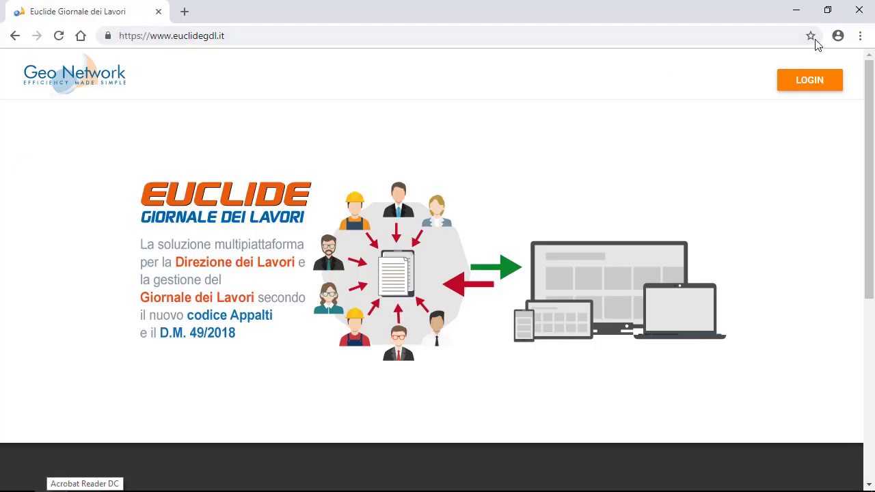
{"action": "left_click", "coordinate": [798, 11]}
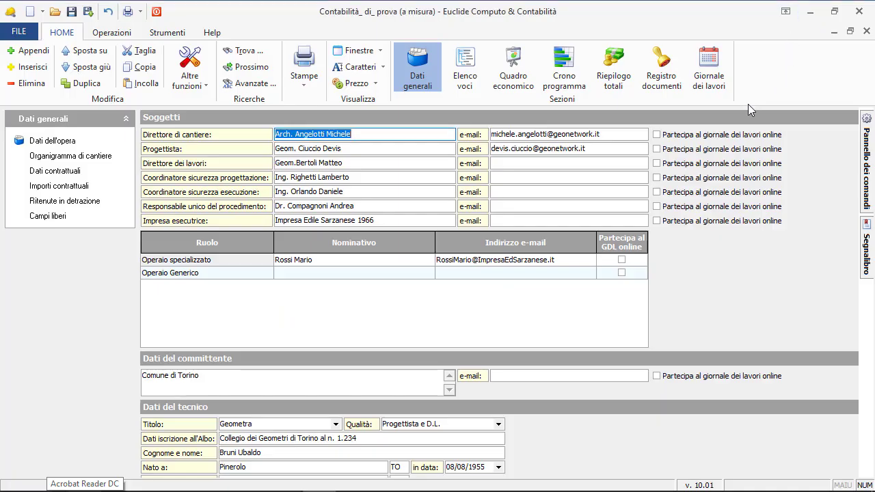
Tick Partecipa al giornale dei lavori online for the site director, designer and skilled worker.
{"action": "left_click", "coordinate": [658, 137]}
{"action": "left_click", "coordinate": [658, 149]}
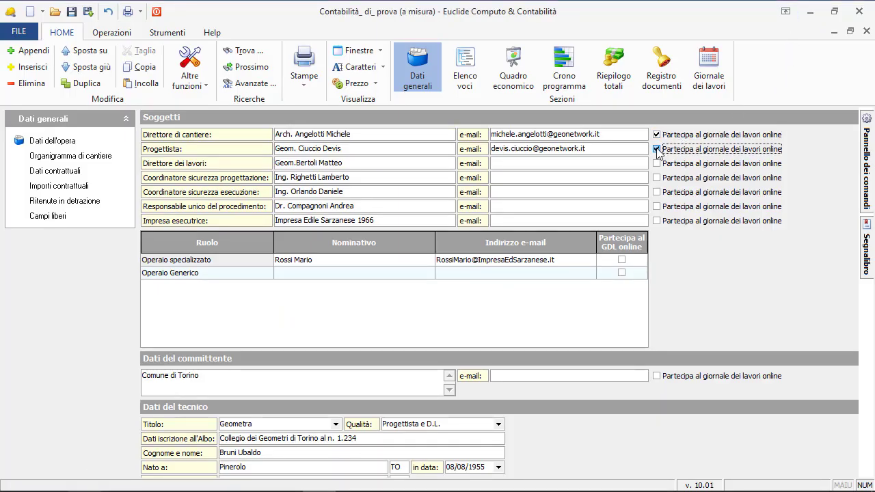
{"action": "left_click", "coordinate": [624, 261]}
{"action": "left_click", "coordinate": [623, 261]}
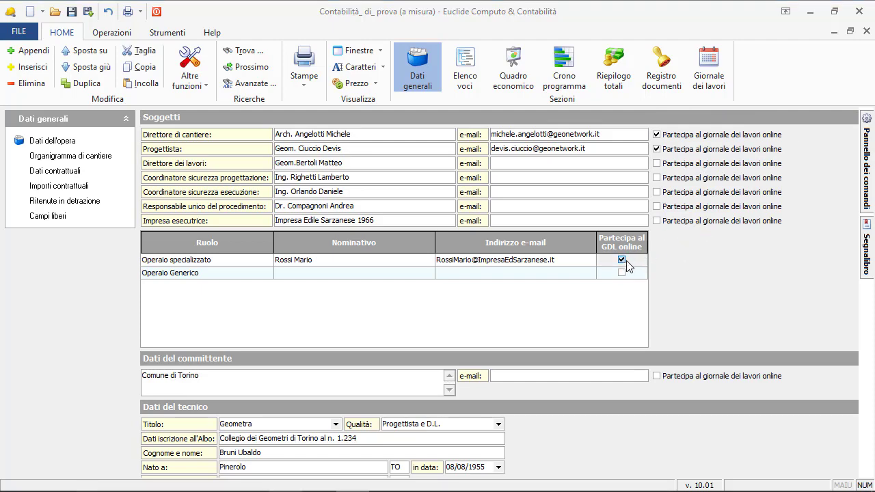
Synchronise the 4 dicembre 2018 work journal to the web, confirming with Sì.
{"action": "left_click", "coordinate": [708, 74]}
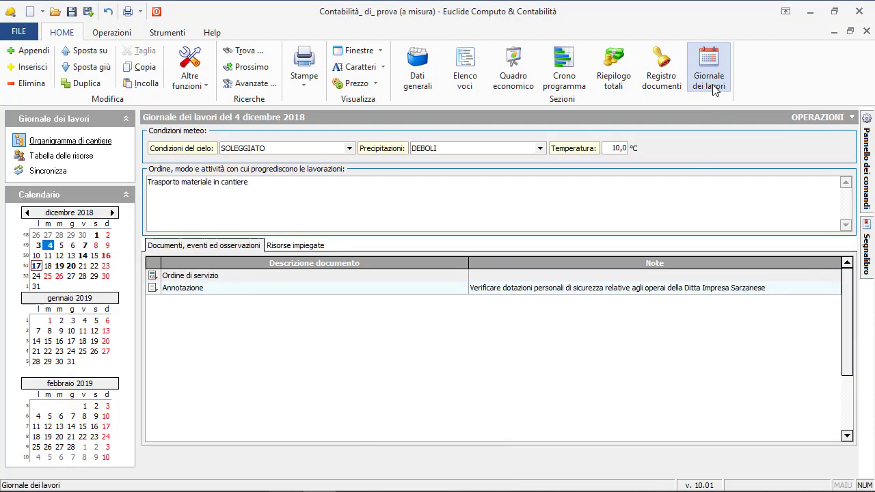
{"action": "left_click", "coordinate": [49, 171]}
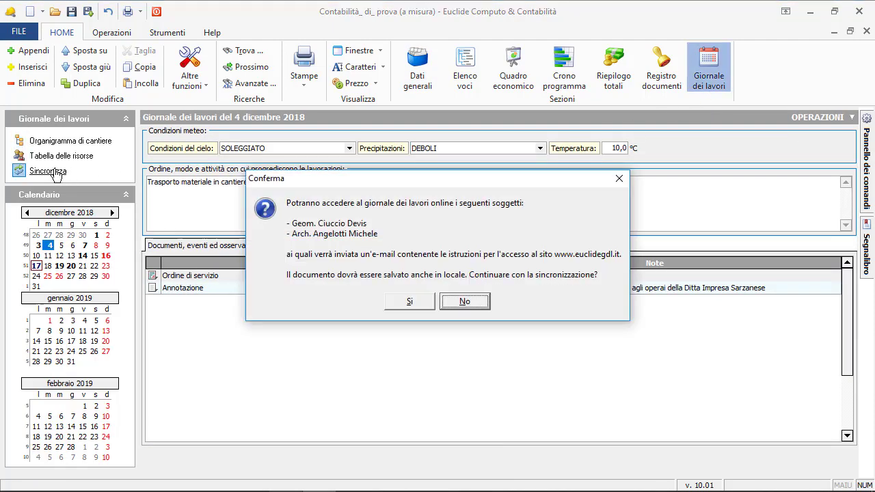
{"action": "left_click", "coordinate": [411, 303]}
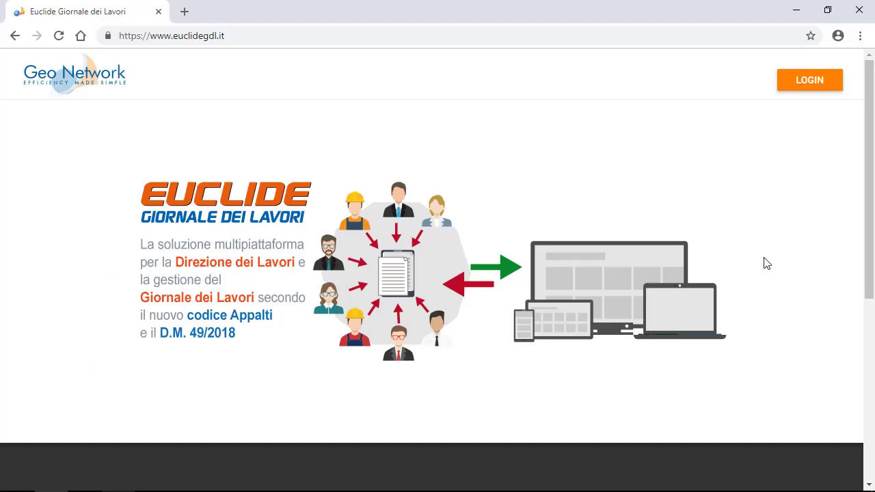
{"action": "left_click", "coordinate": [806, 86]}
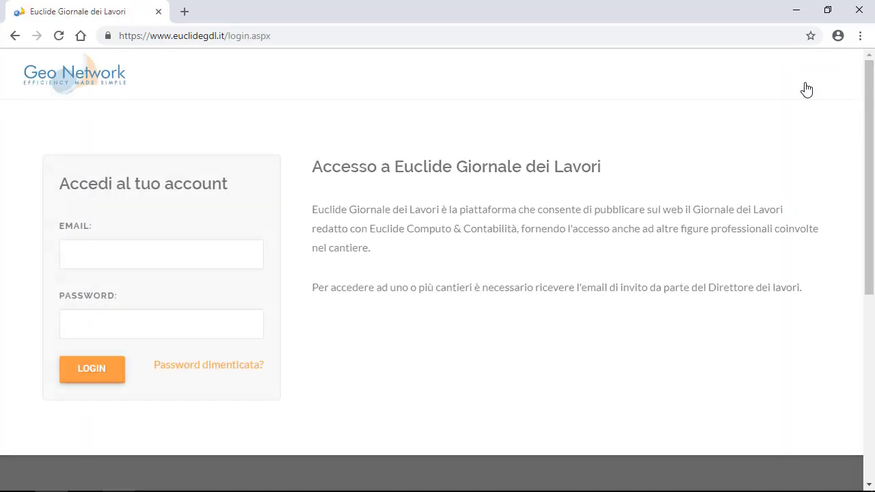
Sign in to the web journal with the user's e-mail and password and open the TORINO site.
{"action": "left_click", "coordinate": [193, 253]}
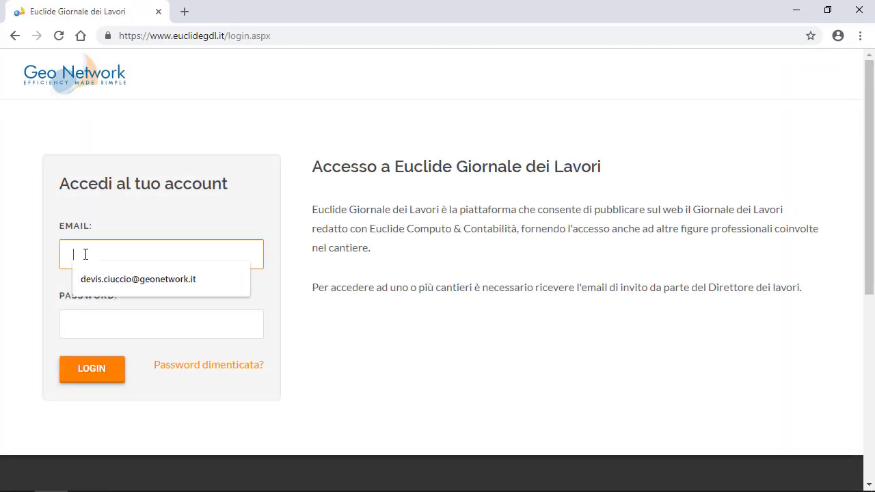
{"action": "left_click", "coordinate": [97, 285]}
{"action": "left_click", "coordinate": [101, 325]}
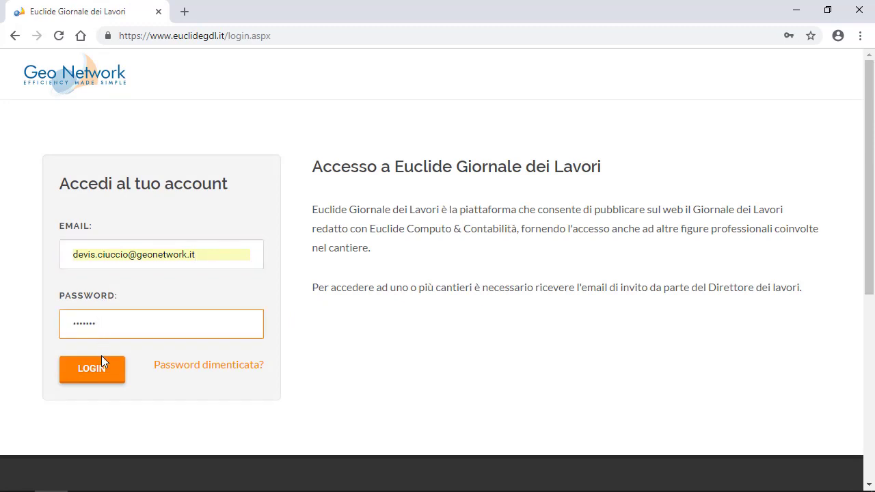
{"action": "left_click", "coordinate": [93, 374]}
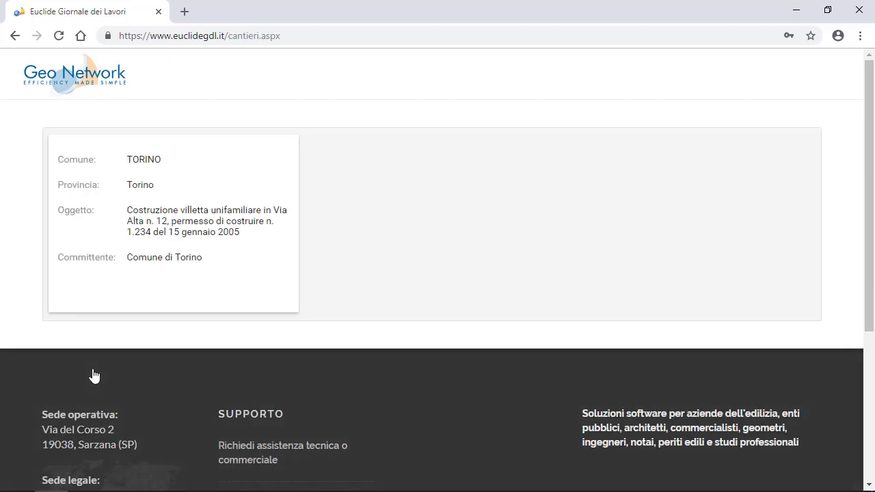
{"action": "left_click", "coordinate": [264, 290]}
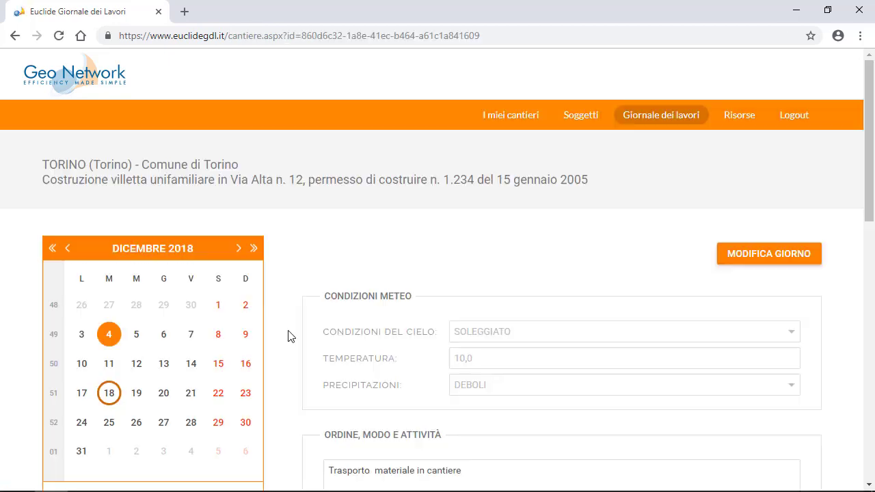
Start a new journal day for 18 December 2018 with Inserisci Giorno.
{"action": "scroll", "coordinate": [873, 255], "scroll_direction": "down", "scroll_amount": 2}
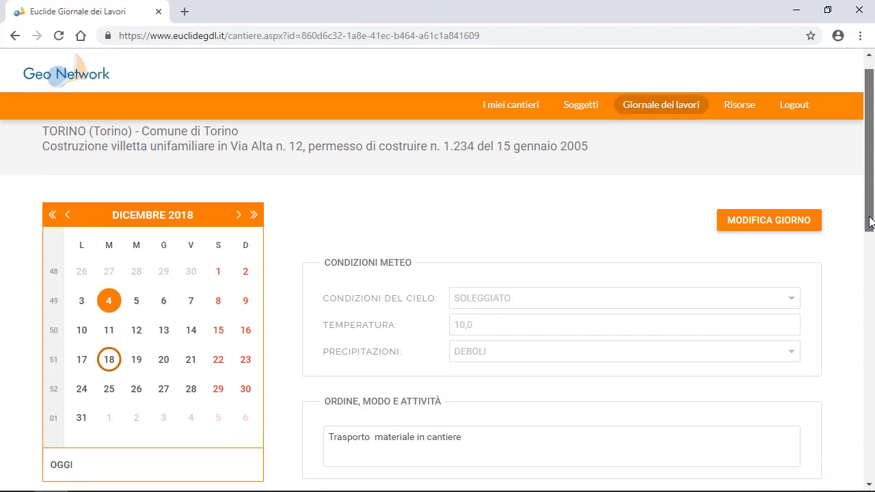
{"action": "scroll", "coordinate": [873, 255], "scroll_direction": "down", "scroll_amount": 3}
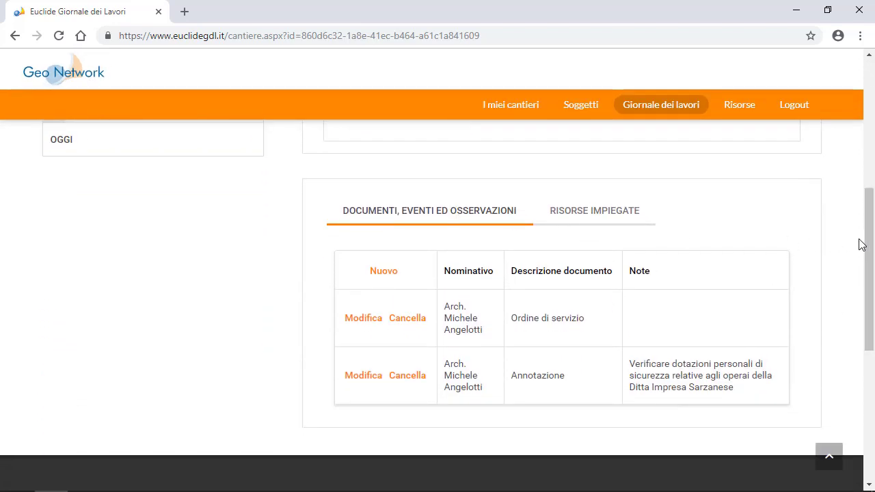
{"action": "left_click_drag", "start_coordinate": [870, 244], "coordinate": [873, 82]}
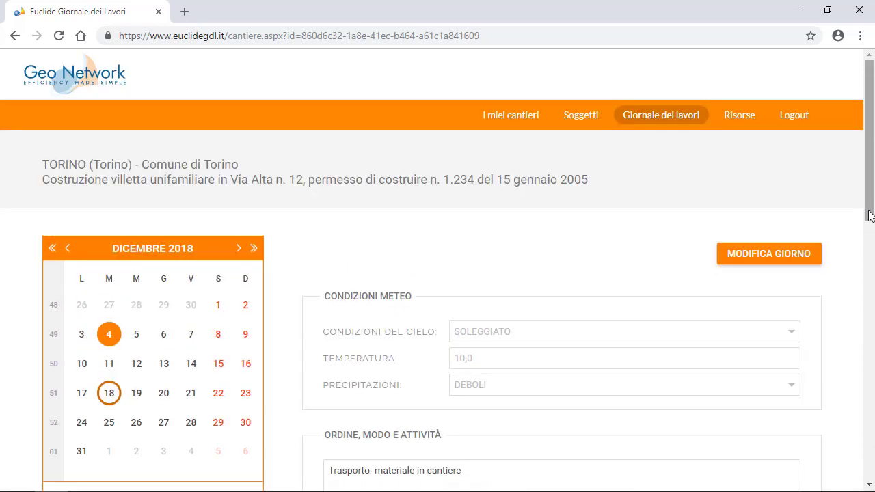
{"action": "left_click", "coordinate": [108, 397]}
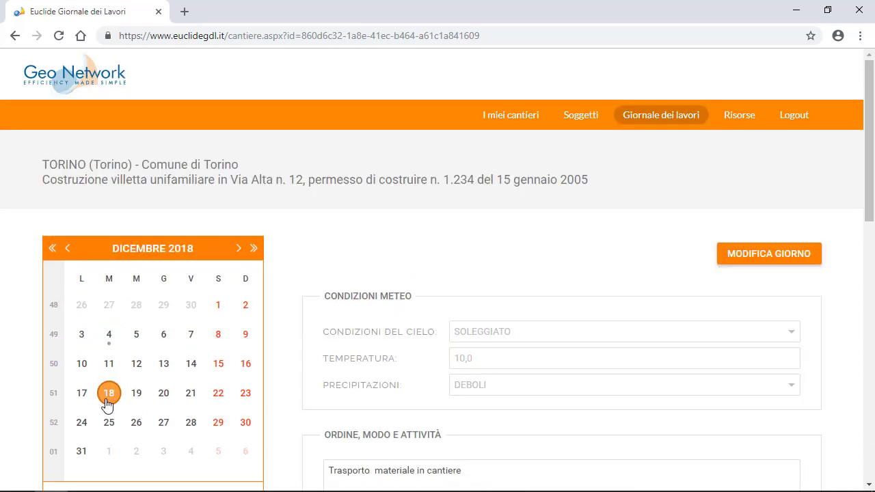
{"action": "scroll", "coordinate": [772, 292], "scroll_direction": "down", "scroll_amount": 1}
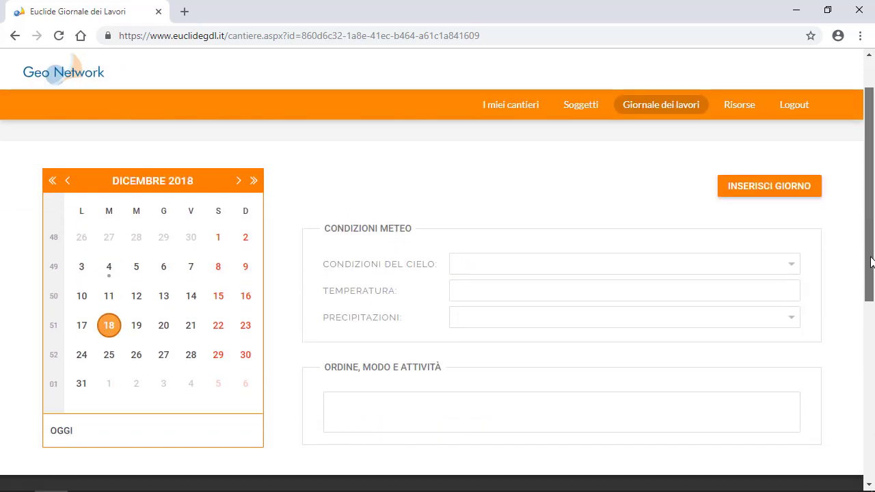
{"action": "left_click", "coordinate": [782, 194]}
Record Soleggiato, 5 °C, Assenti and the note 'Annotazione eseguita nel sito web.', then save the day.
{"action": "left_click", "coordinate": [684, 264]}
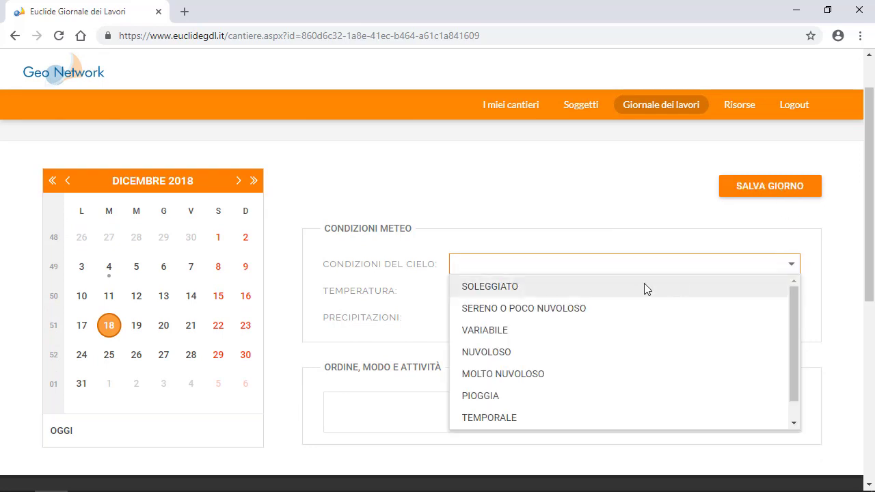
{"action": "left_click", "coordinate": [674, 287]}
{"action": "left_click", "coordinate": [605, 293]}
{"action": "left_click", "coordinate": [571, 317]}
{"action": "left_click", "coordinate": [564, 335]}
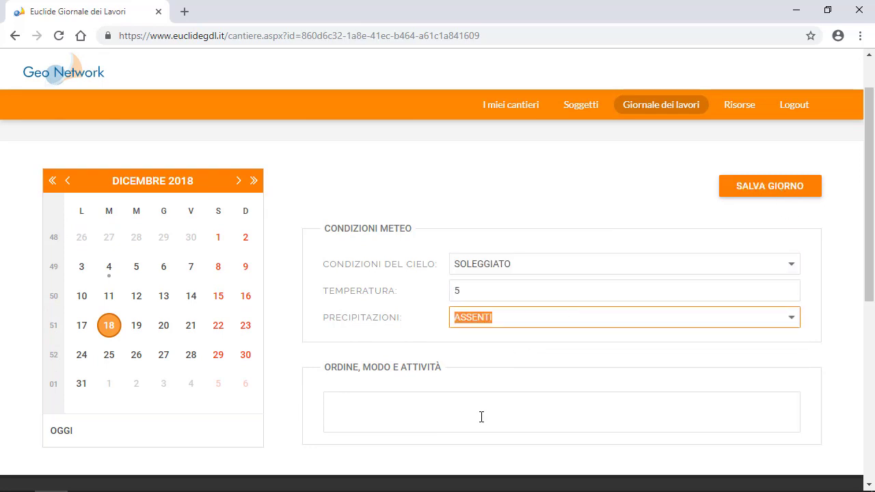
{"action": "left_click", "coordinate": [483, 415]}
{"action": "type", "text": "Annotazione eseguita nel sito web."}
{"action": "left_click", "coordinate": [774, 179]}
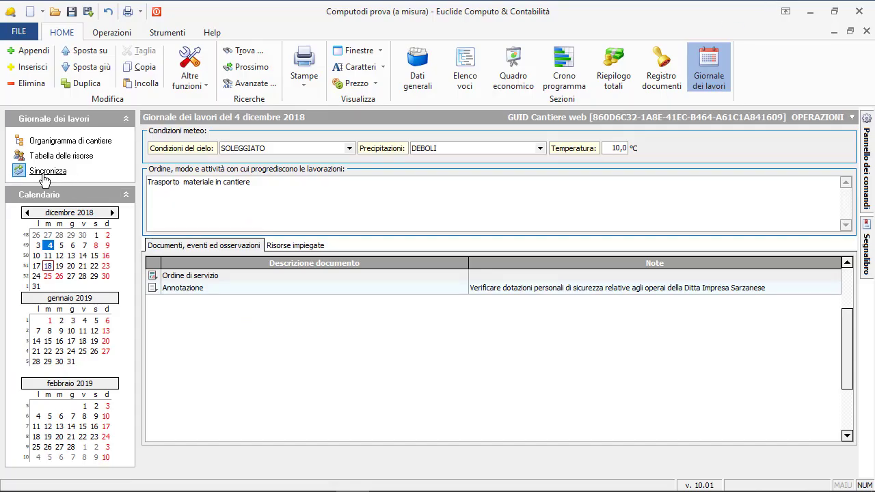
Sync the 18 dicembre 2018 web day into the desktop journal and request unlinking the GUID Cantiere web.
{"action": "left_click", "coordinate": [43, 176]}
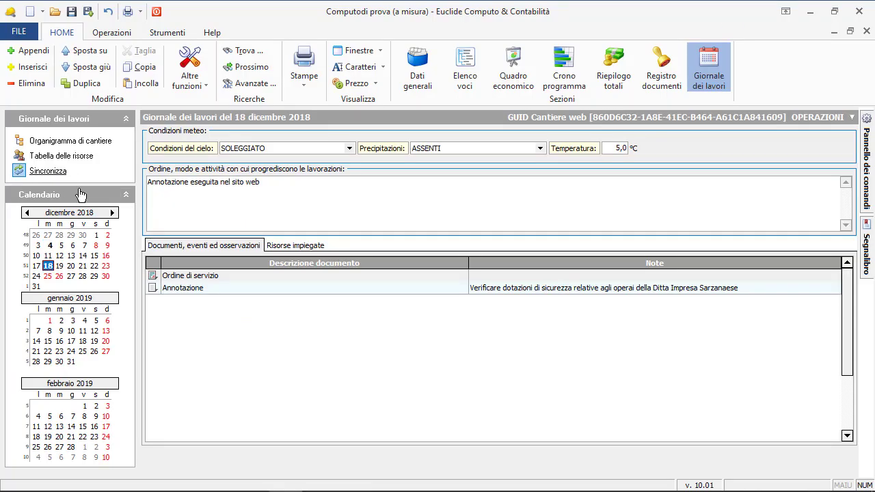
{"action": "left_click_drag", "start_coordinate": [262, 186], "coordinate": [146, 193]}
{"action": "left_click", "coordinate": [168, 204]}
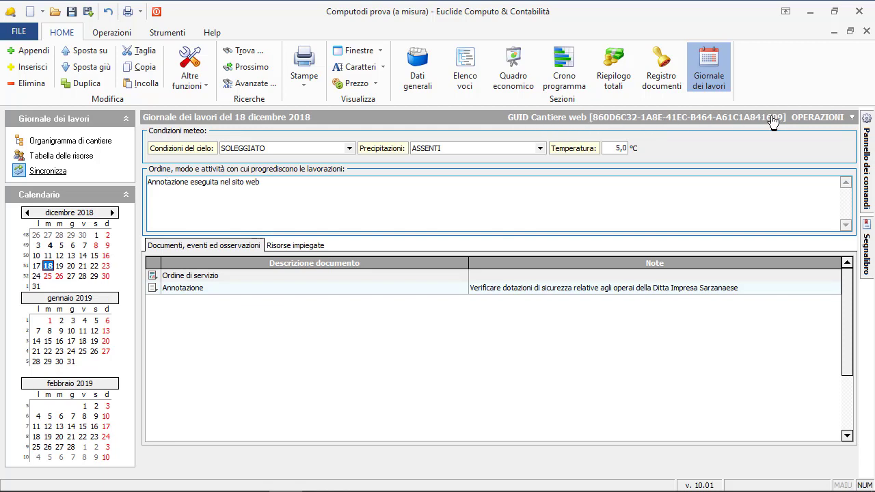
{"action": "left_click", "coordinate": [538, 120]}
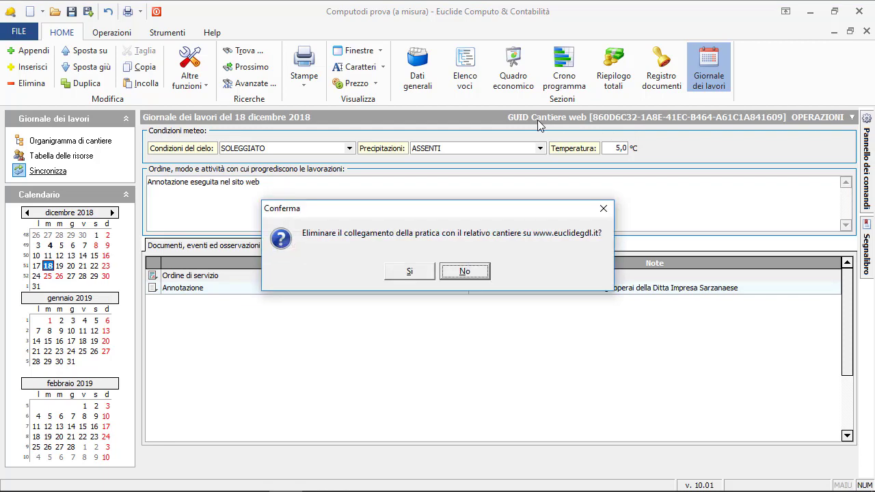